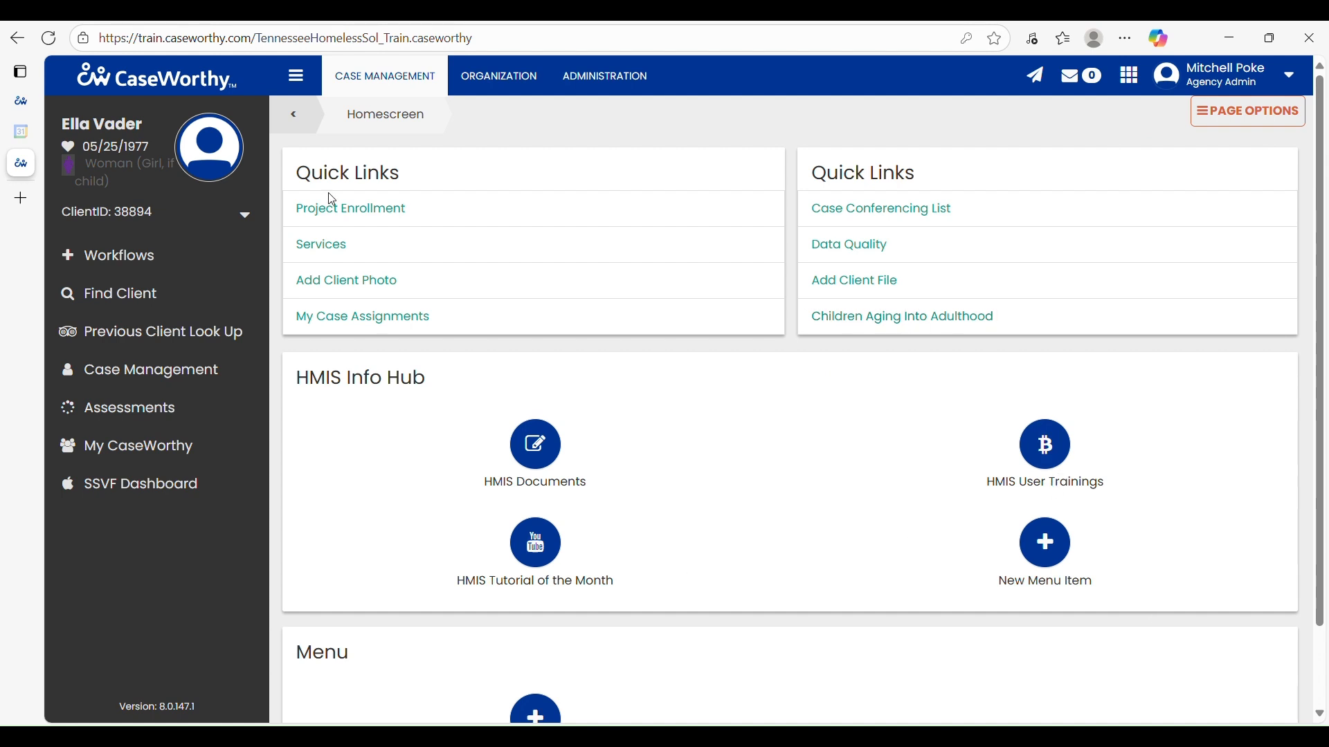
- Review the members listed under the client's THS Rural Coc RRH project enrollment and return to the enrollment summary
{"action": "left_click", "coordinate": [340, 218]}
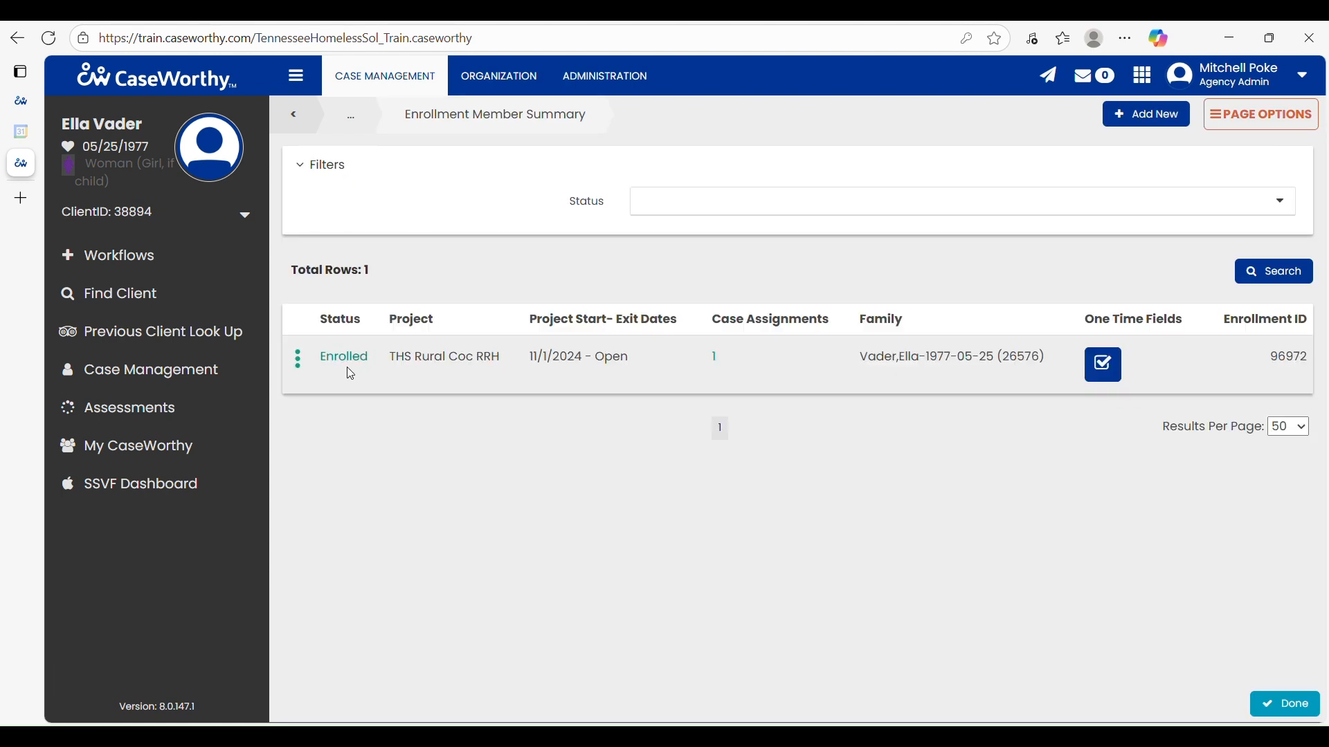
{"action": "left_click", "coordinate": [299, 362]}
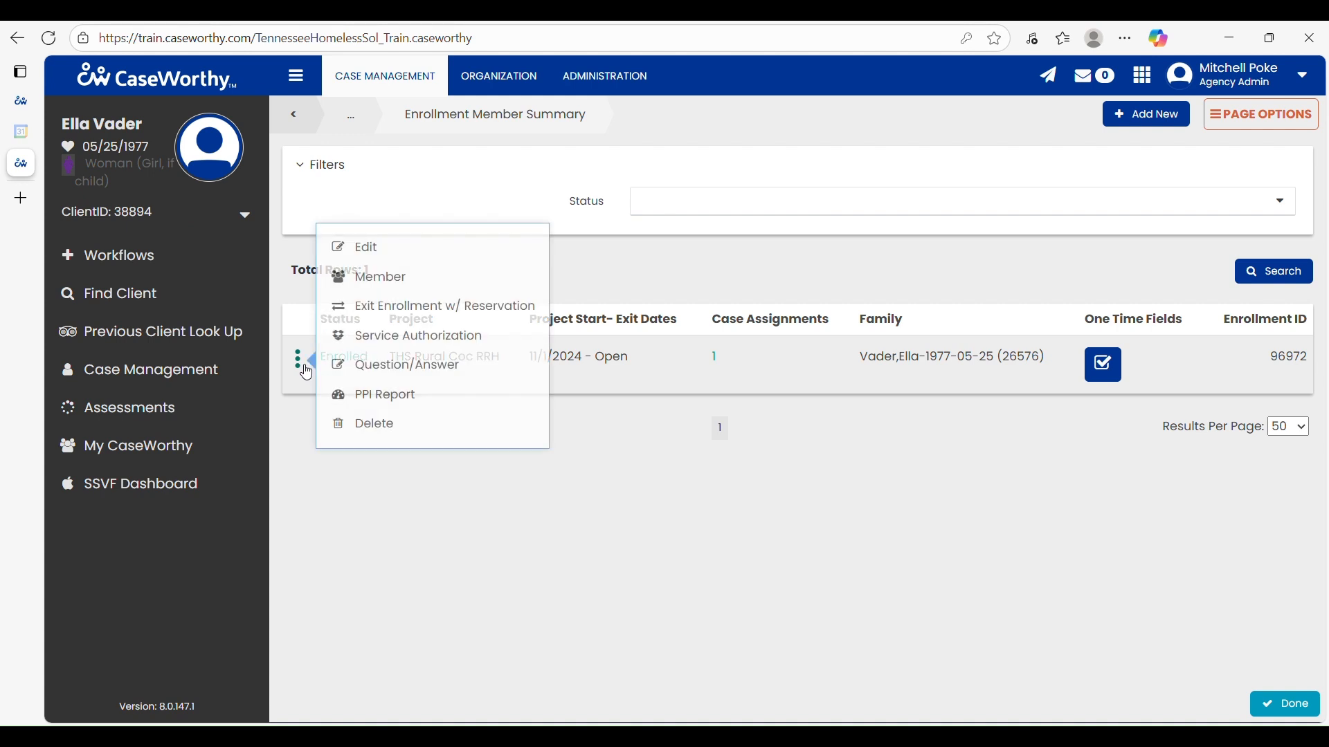
{"action": "left_click", "coordinate": [446, 275]}
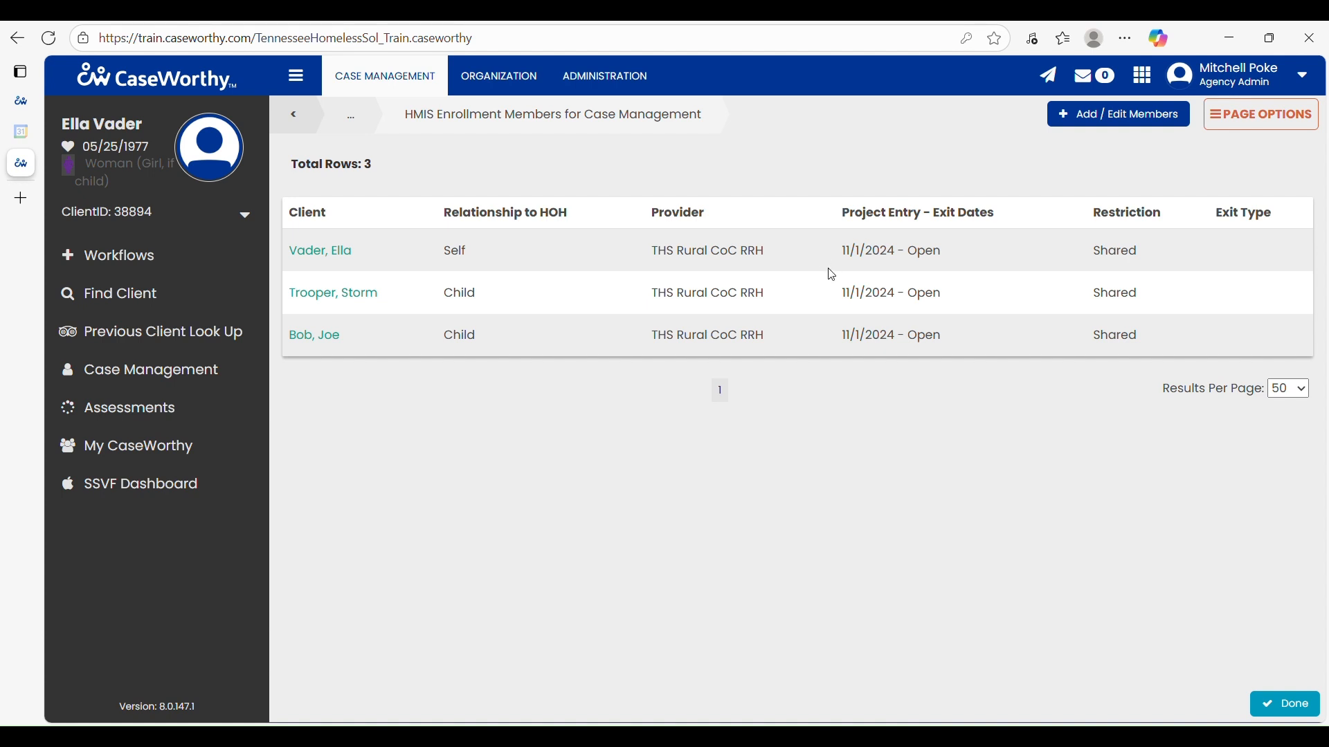
{"action": "left_click", "coordinate": [318, 120]}
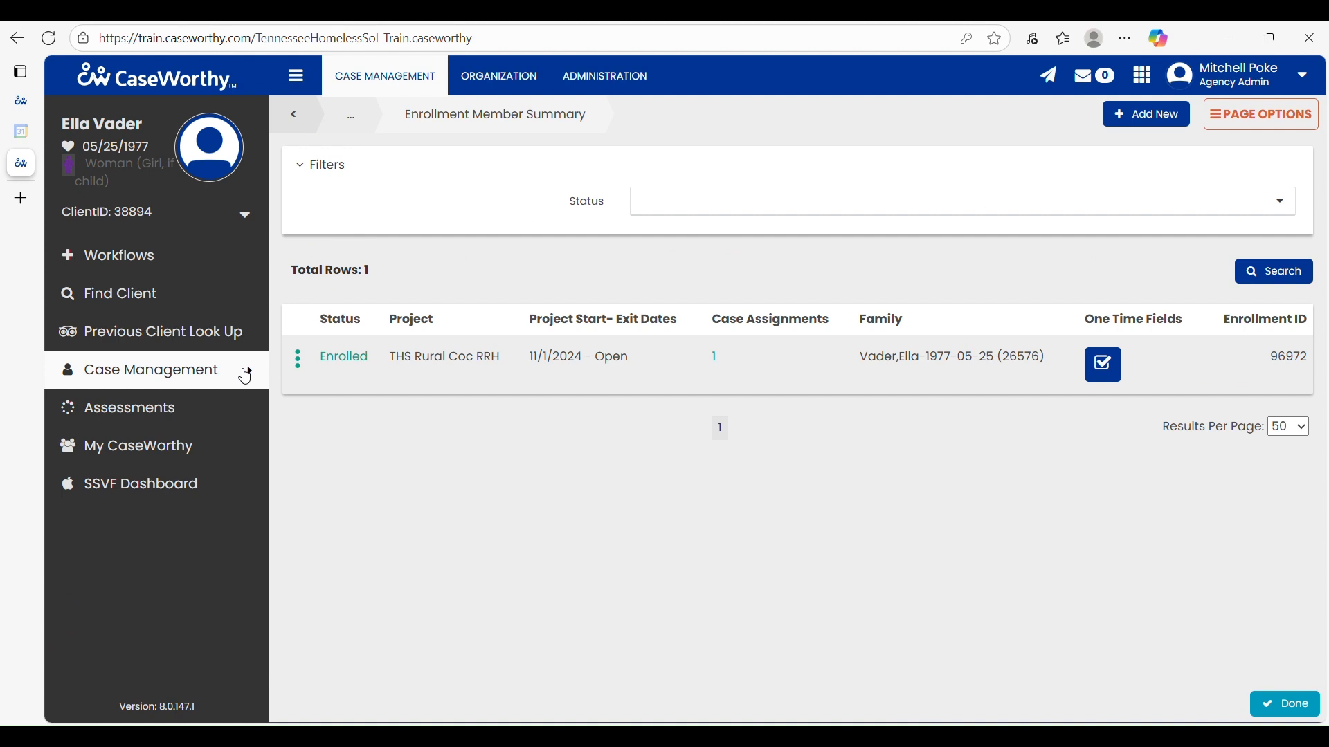
- Through Family and Contacts, run the duplicate check on the family member being added and mark the person as a new client
{"action": "mouse_move", "coordinate": [238, 380]}
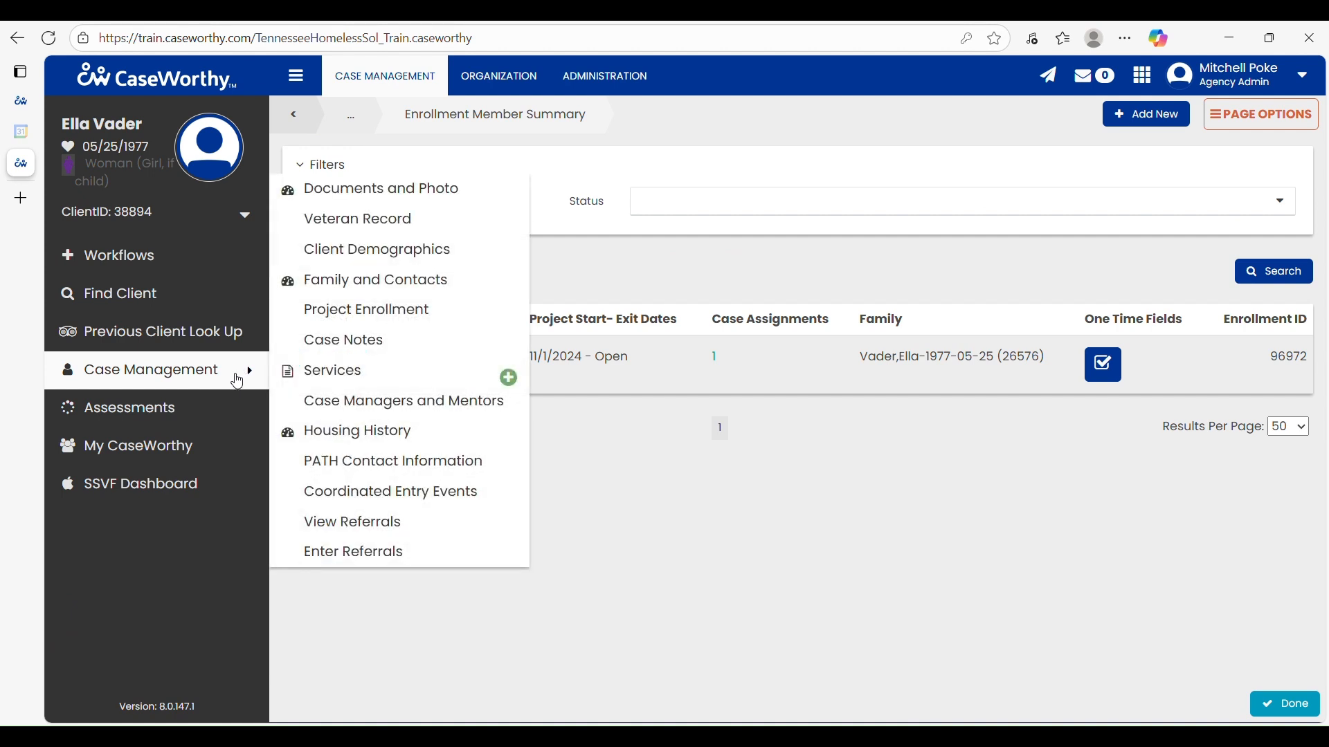
{"action": "left_click", "coordinate": [326, 290]}
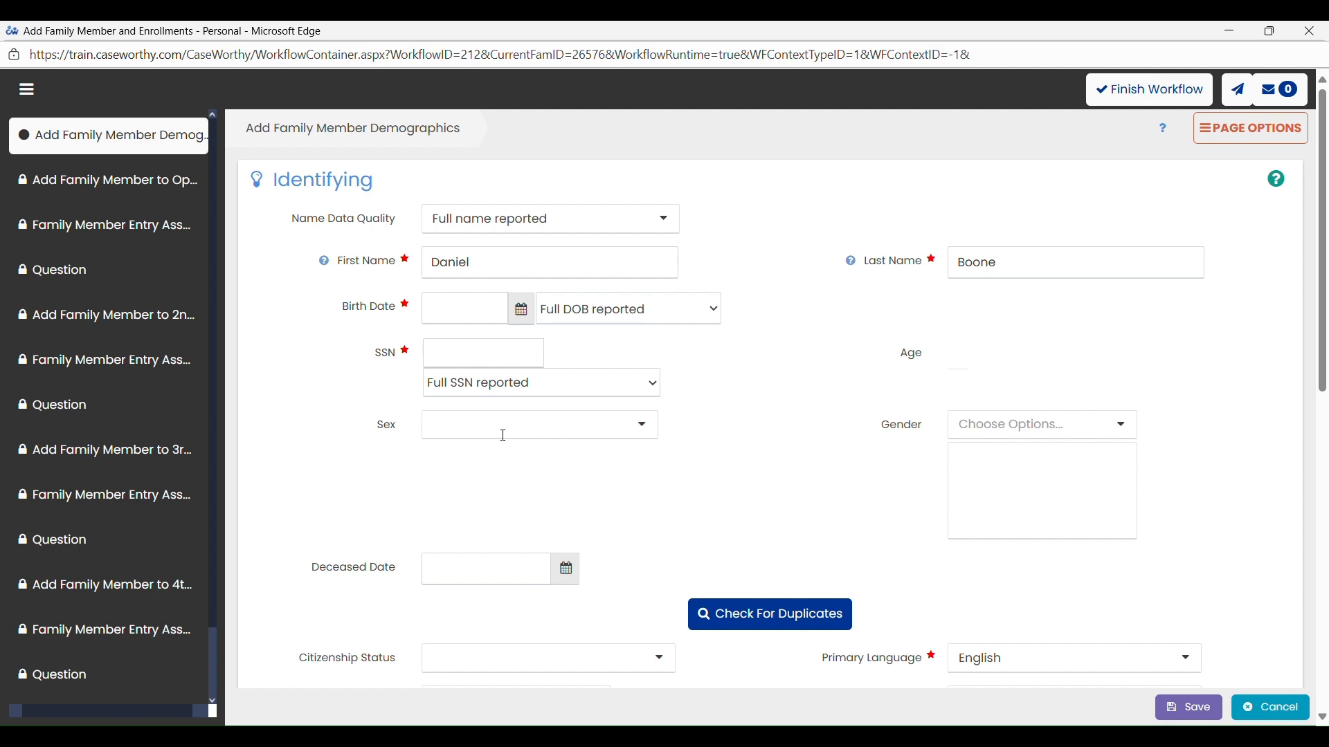
{"action": "left_click", "coordinate": [811, 627]}
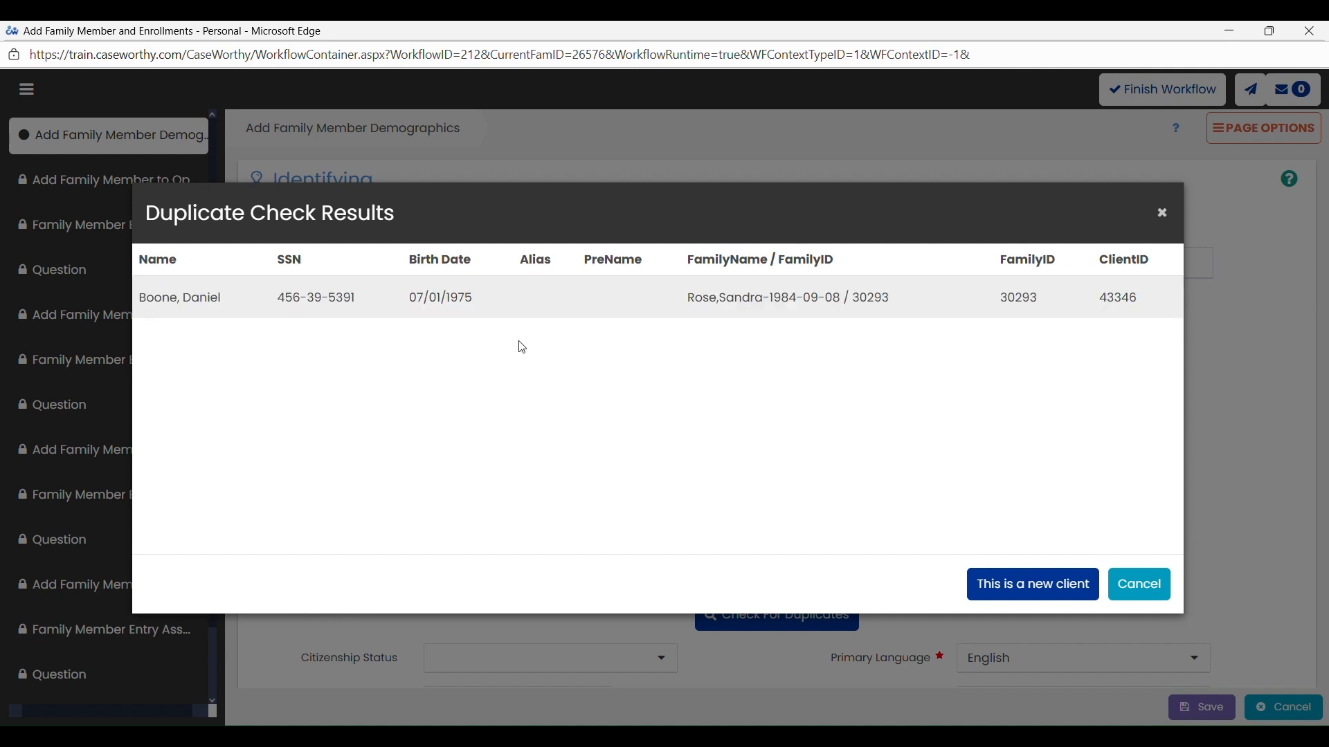
{"action": "left_click", "coordinate": [1018, 594]}
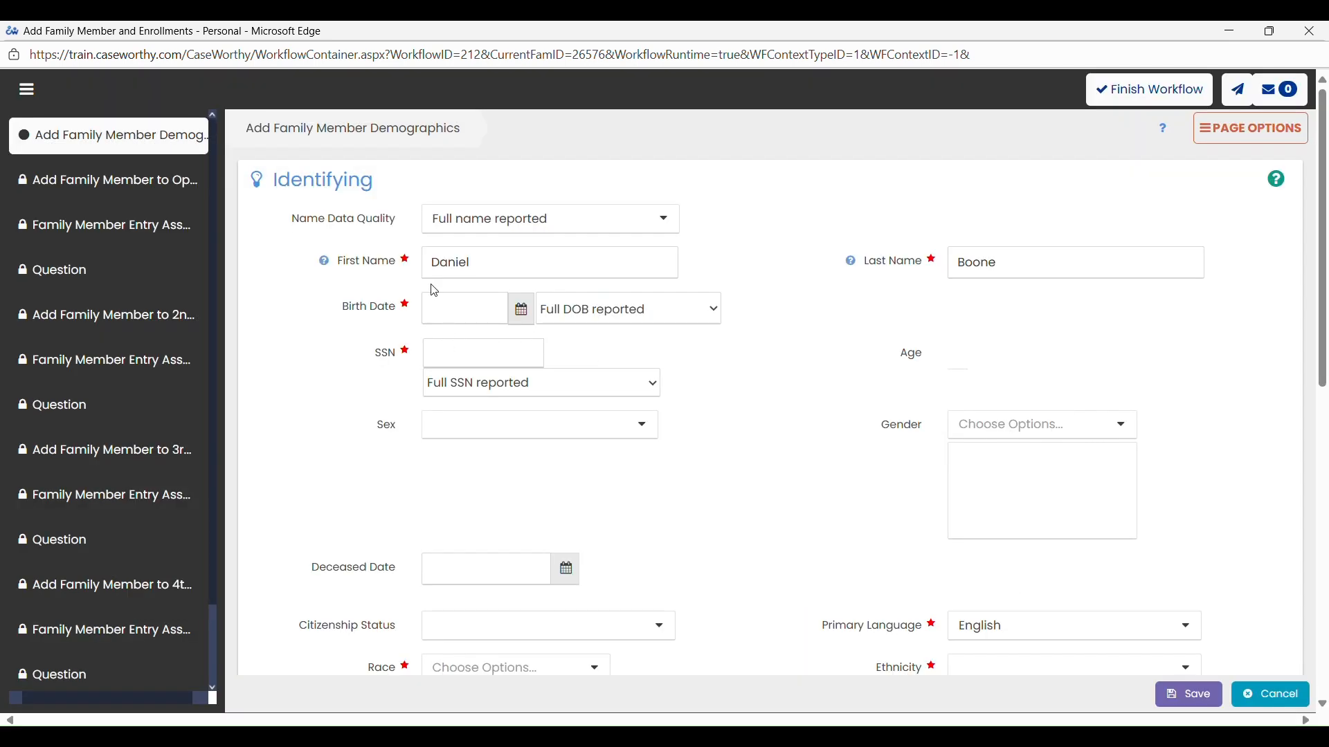
- Enter the family member's birth date and set the SSN data quality to Data not collected
{"action": "left_click", "coordinate": [446, 317]}
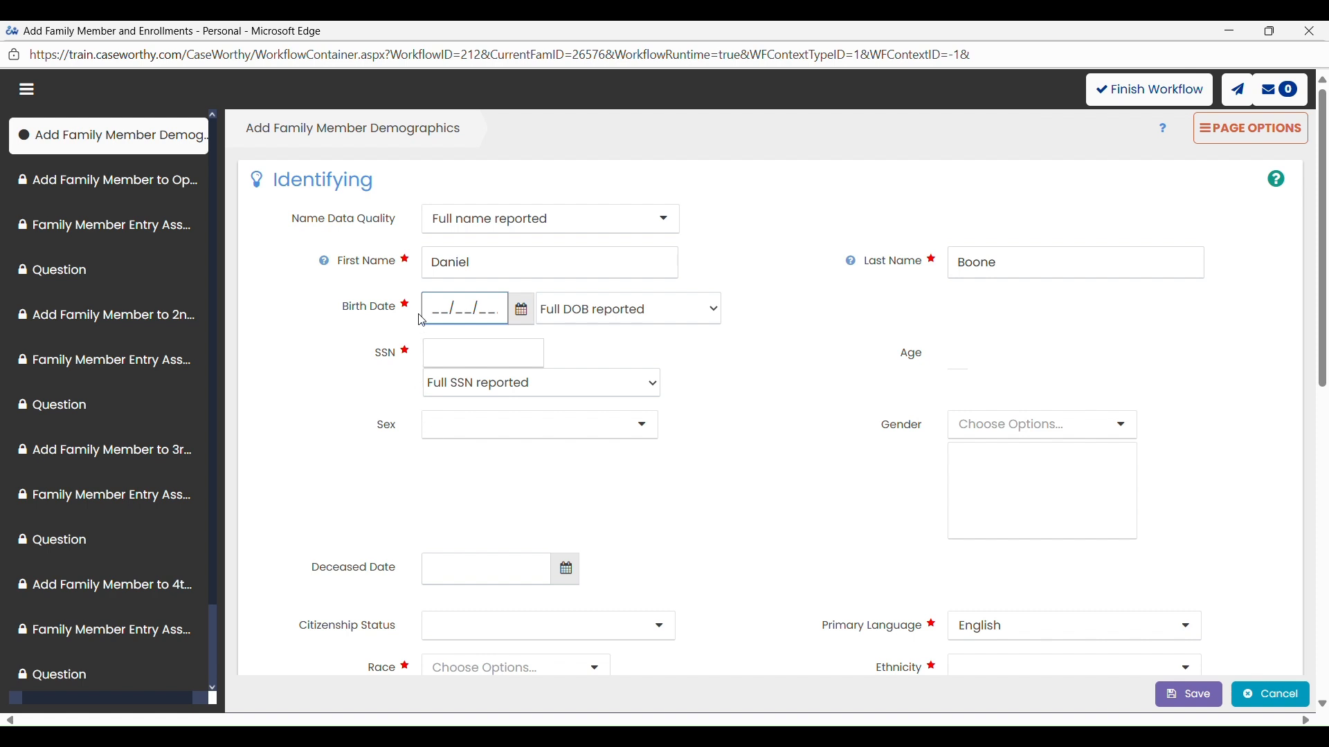
{"action": "type", "text": "01/01/1969"}
{"action": "key", "text": "Tab"}
{"action": "key", "text": "Tab"}
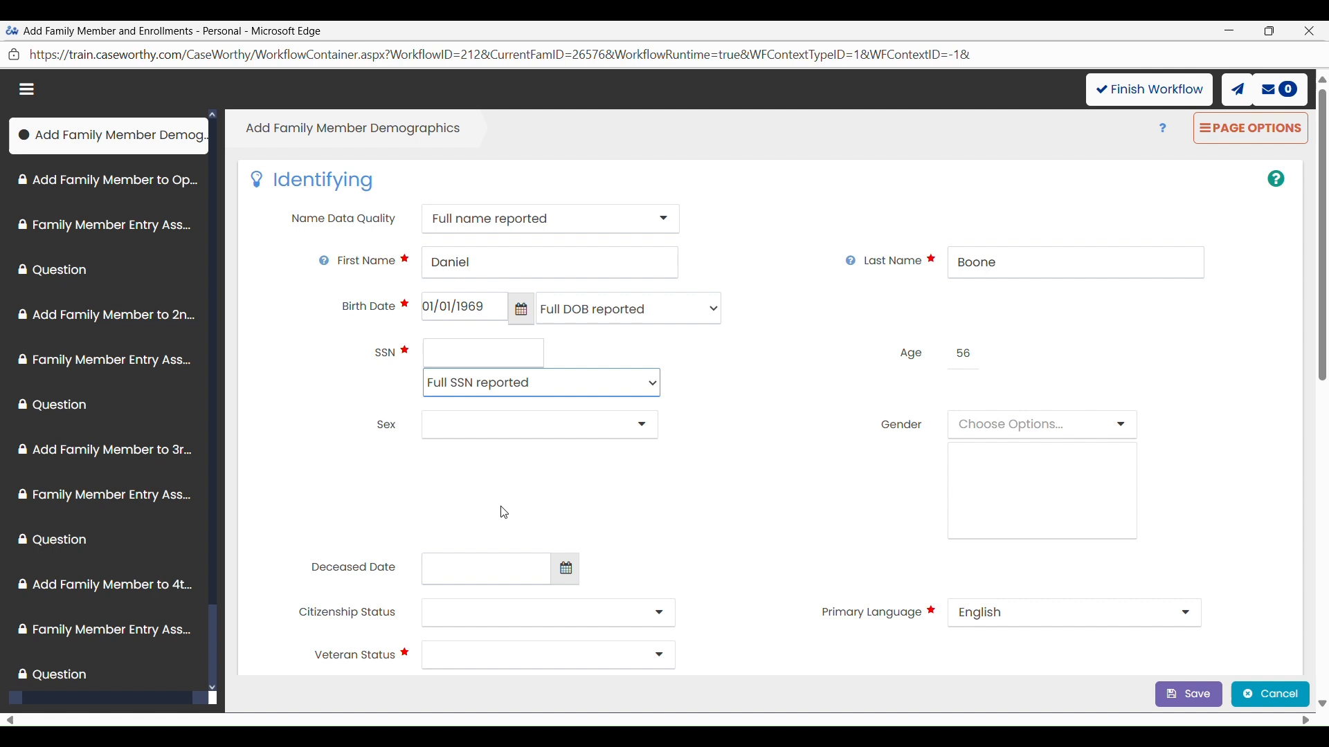
{"action": "key", "text": "d"}
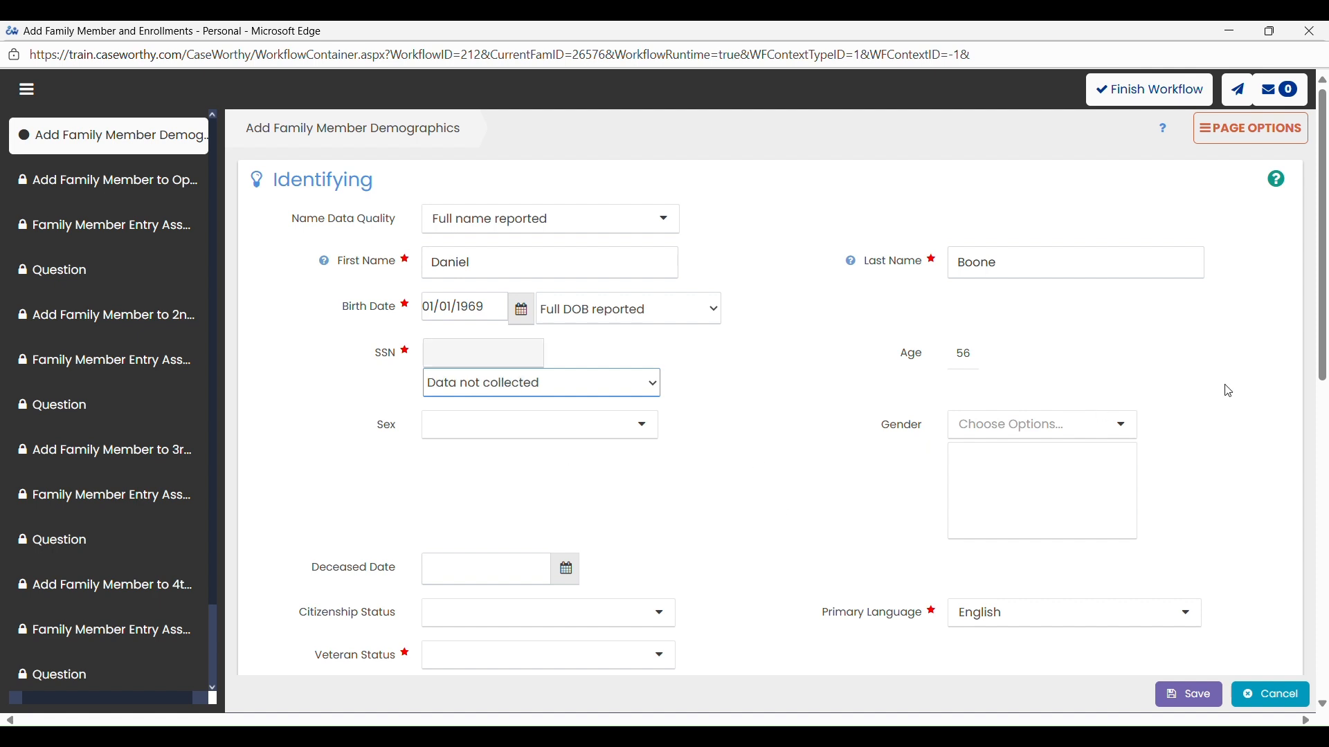
- Set the family member's sex to Male and veteran status to No, leaving the gender blank
{"action": "left_click", "coordinate": [625, 439]}
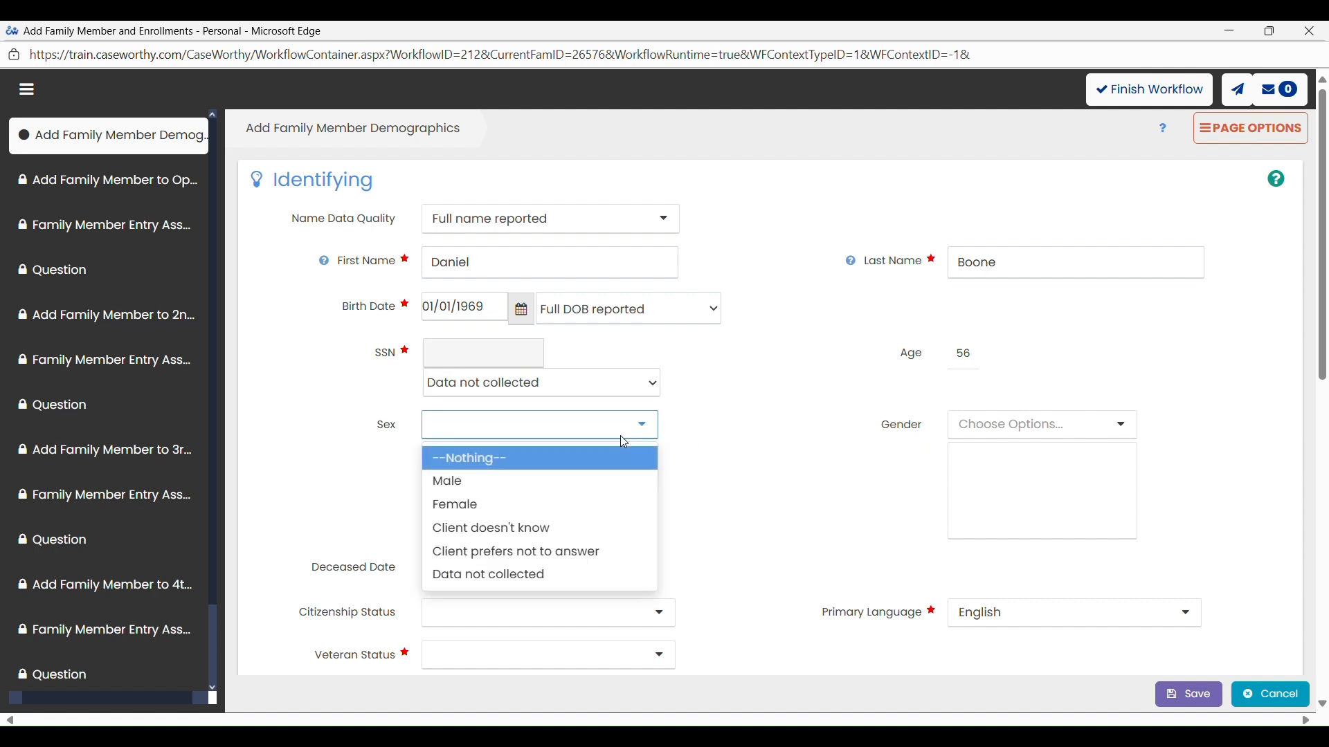
{"action": "left_click", "coordinate": [555, 489]}
{"action": "left_click", "coordinate": [1092, 431]}
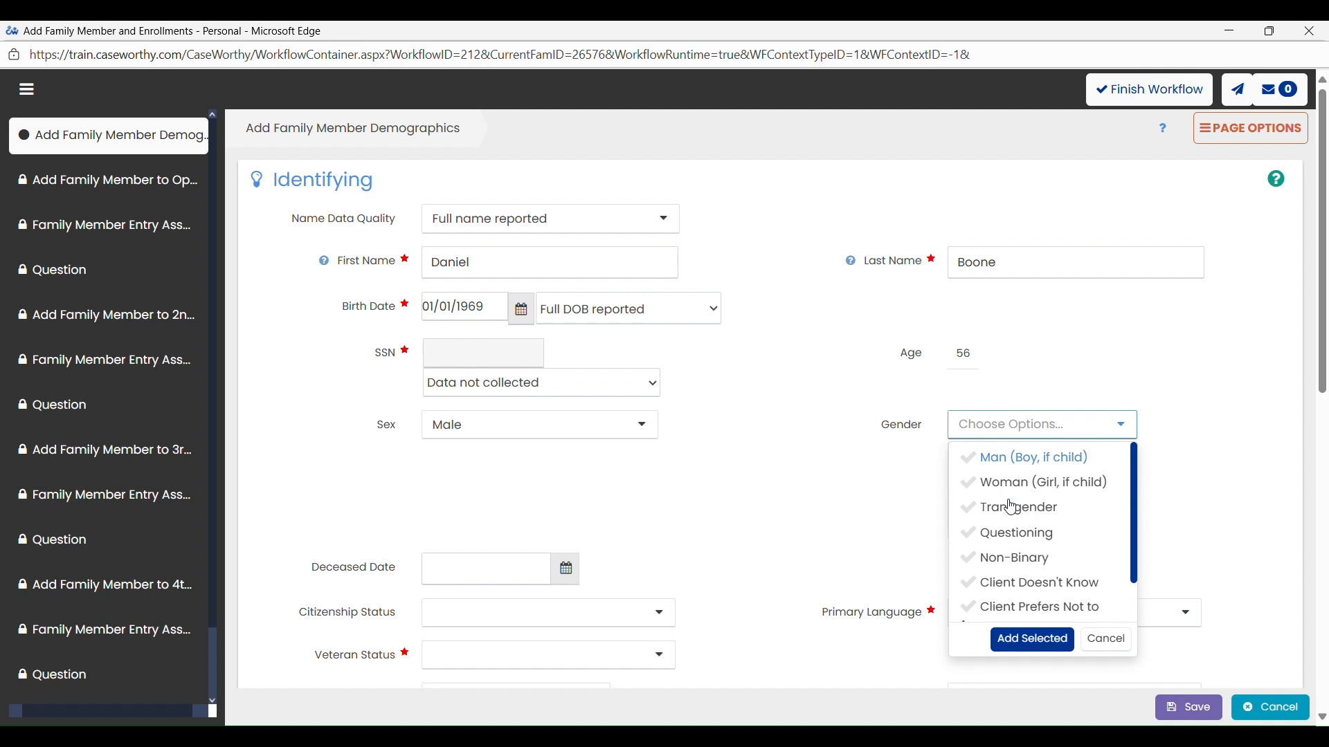
{"action": "left_click", "coordinate": [1105, 639]}
{"action": "scroll", "coordinate": [415, 485], "scroll_direction": "down", "scroll_amount": 2}
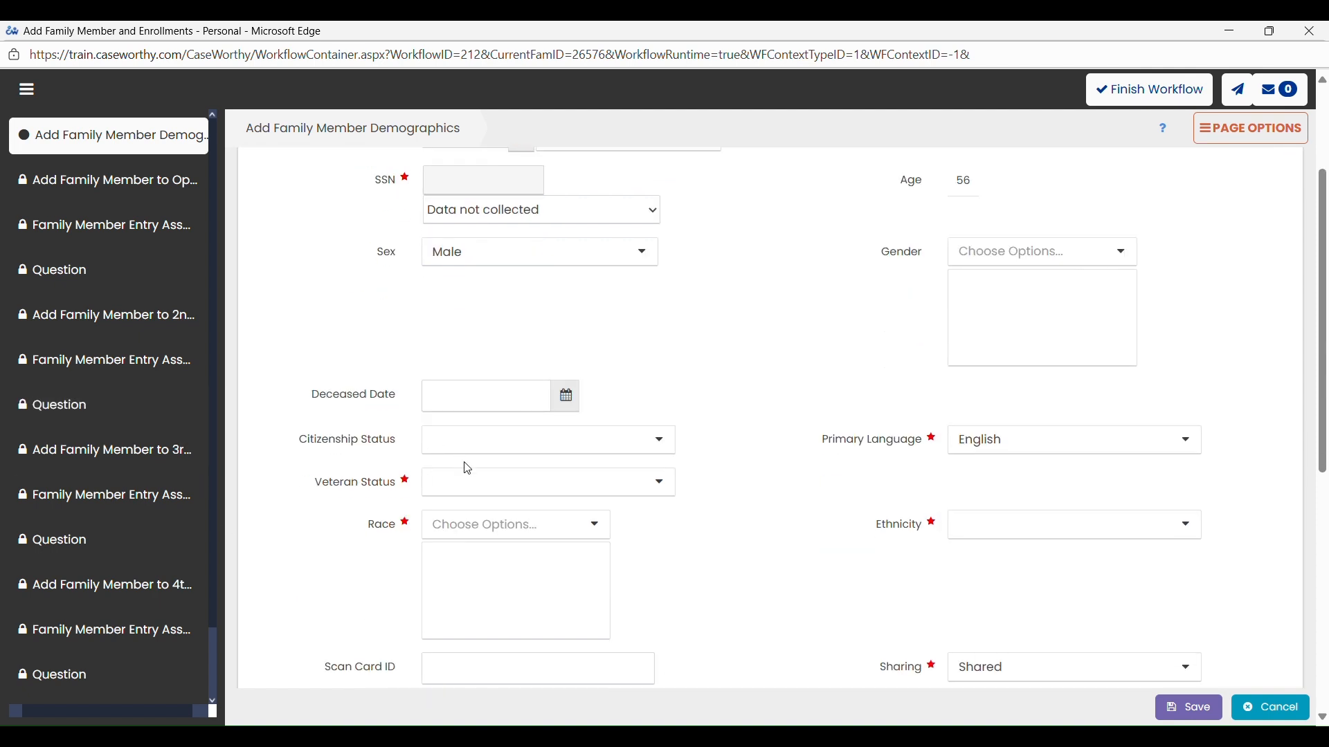
{"action": "left_click", "coordinate": [471, 483]}
{"action": "left_click", "coordinate": [472, 544]}
- Add White and Asian or Asian American as the family member's races and set the ethnicity to Non-Hispanic/Non-Latina/o
{"action": "left_click", "coordinate": [471, 526]}
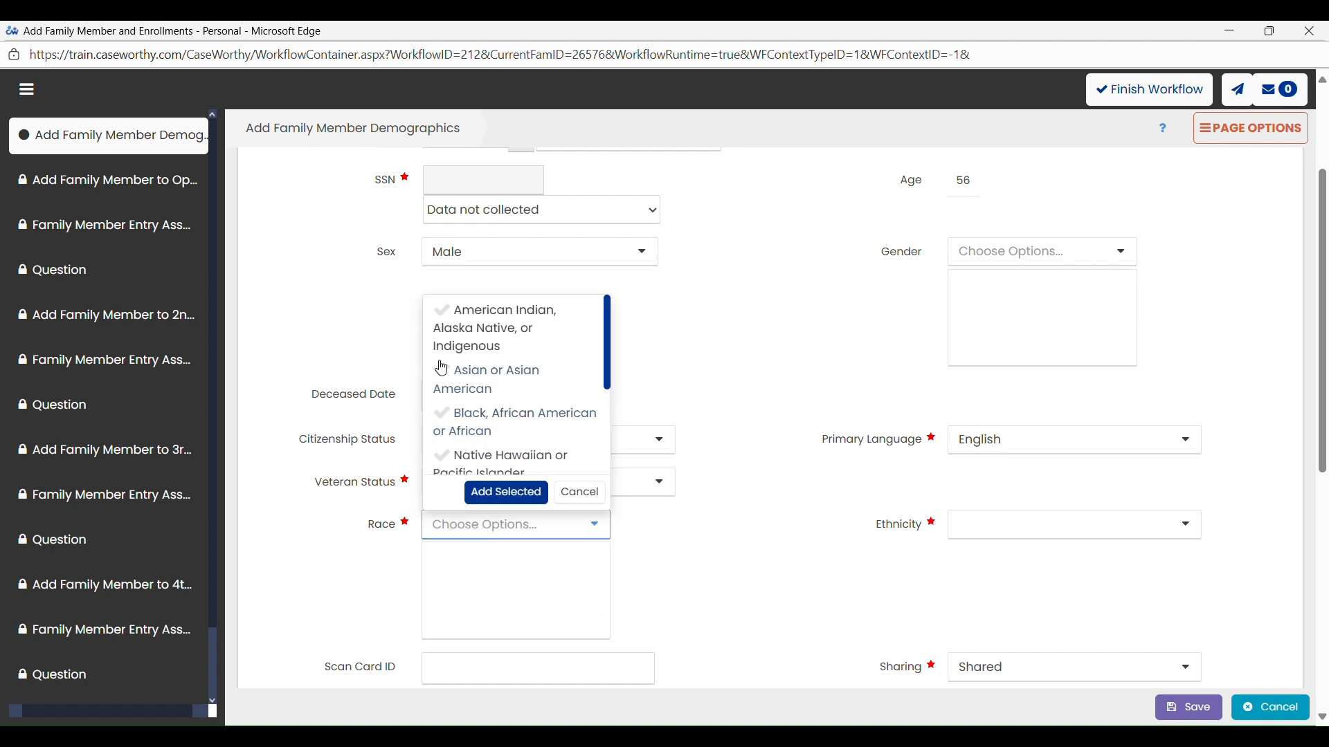
{"action": "scroll", "coordinate": [440, 377], "scroll_direction": "down", "scroll_amount": 3}
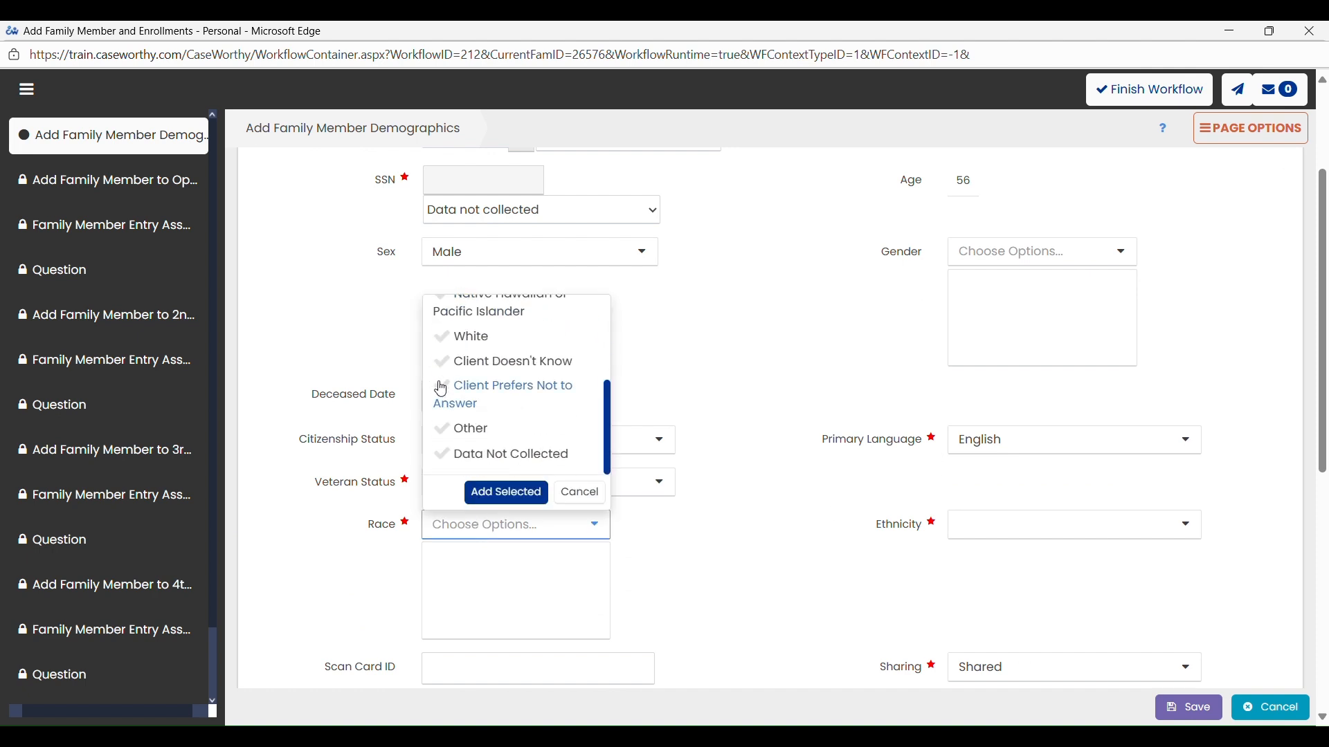
{"action": "left_click", "coordinate": [448, 346]}
{"action": "scroll", "coordinate": [450, 346], "scroll_direction": "down", "scroll_amount": 5}
{"action": "scroll", "coordinate": [454, 344], "scroll_direction": "up", "scroll_amount": 6}
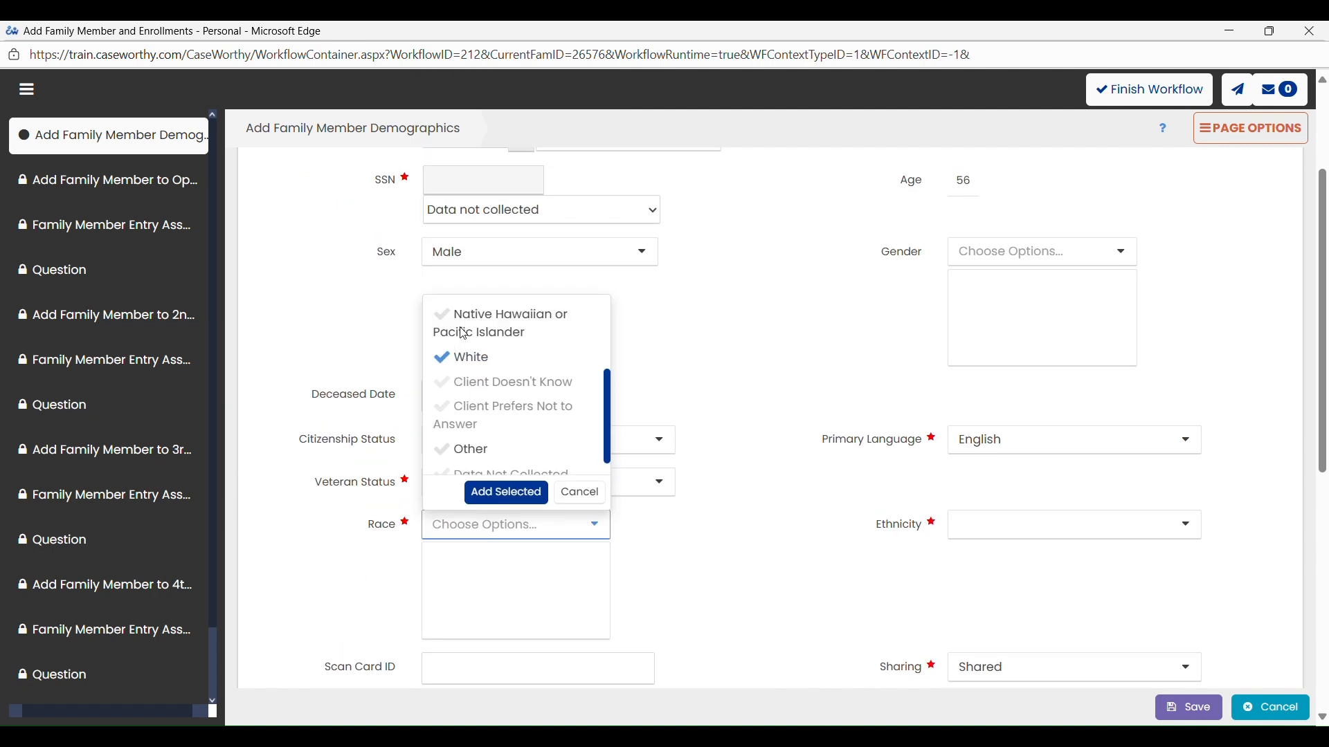
{"action": "scroll", "coordinate": [464, 333], "scroll_direction": "up", "scroll_amount": 2}
{"action": "scroll", "coordinate": [483, 359], "scroll_direction": "up", "scroll_amount": 2}
{"action": "left_click", "coordinate": [481, 374]}
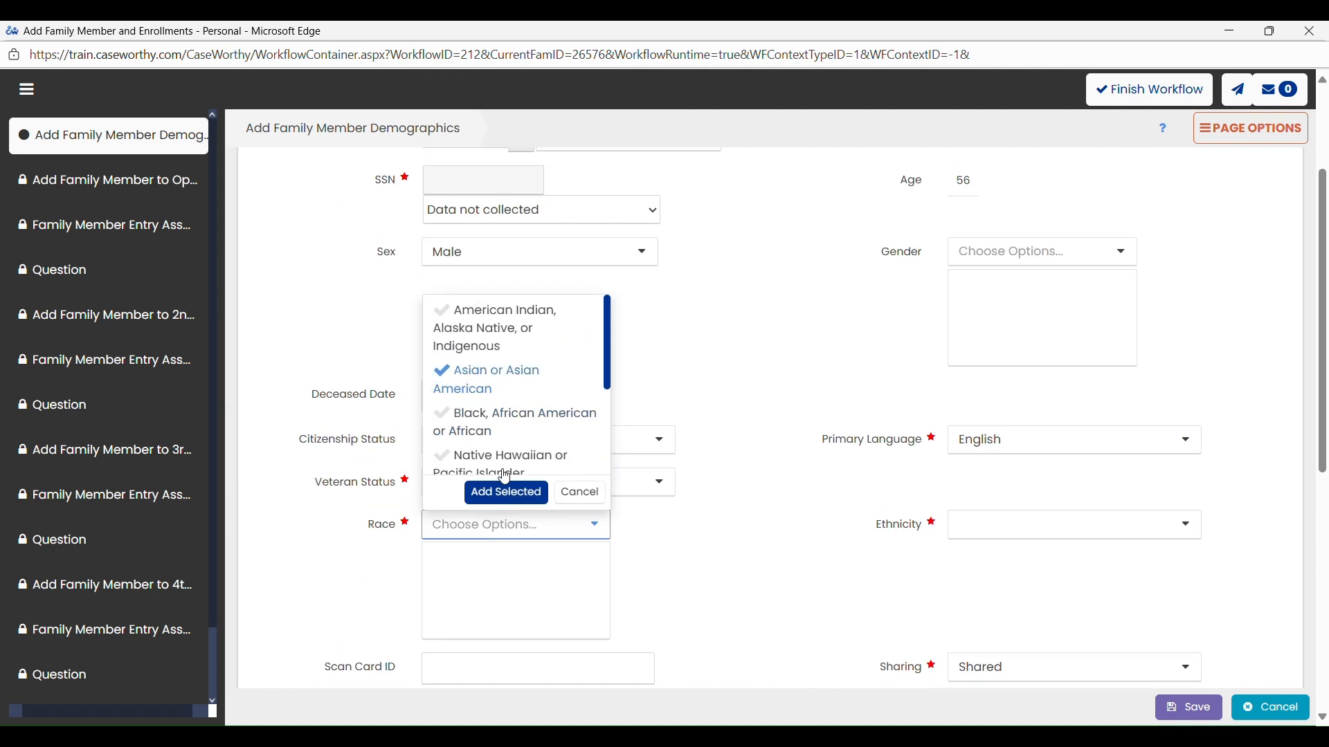
{"action": "left_click", "coordinate": [511, 497]}
{"action": "left_click", "coordinate": [981, 533]}
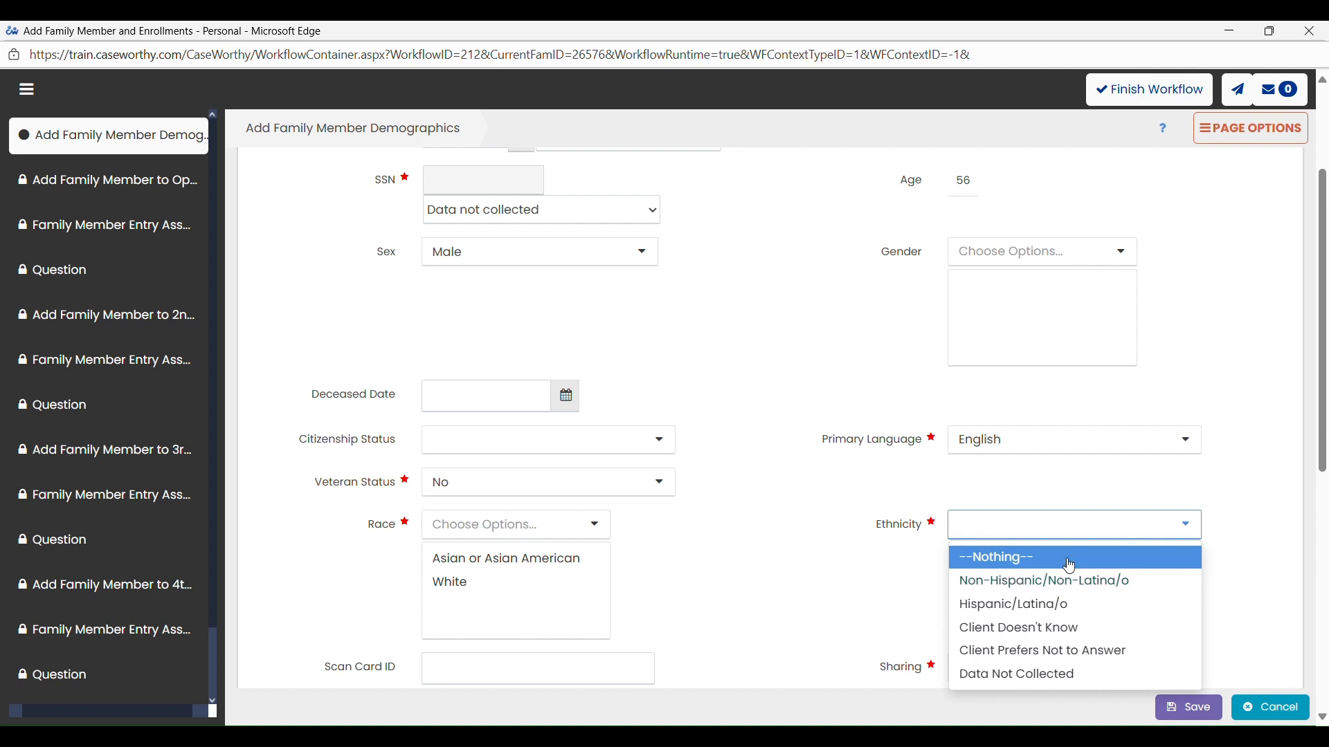
{"action": "left_click", "coordinate": [1056, 585]}
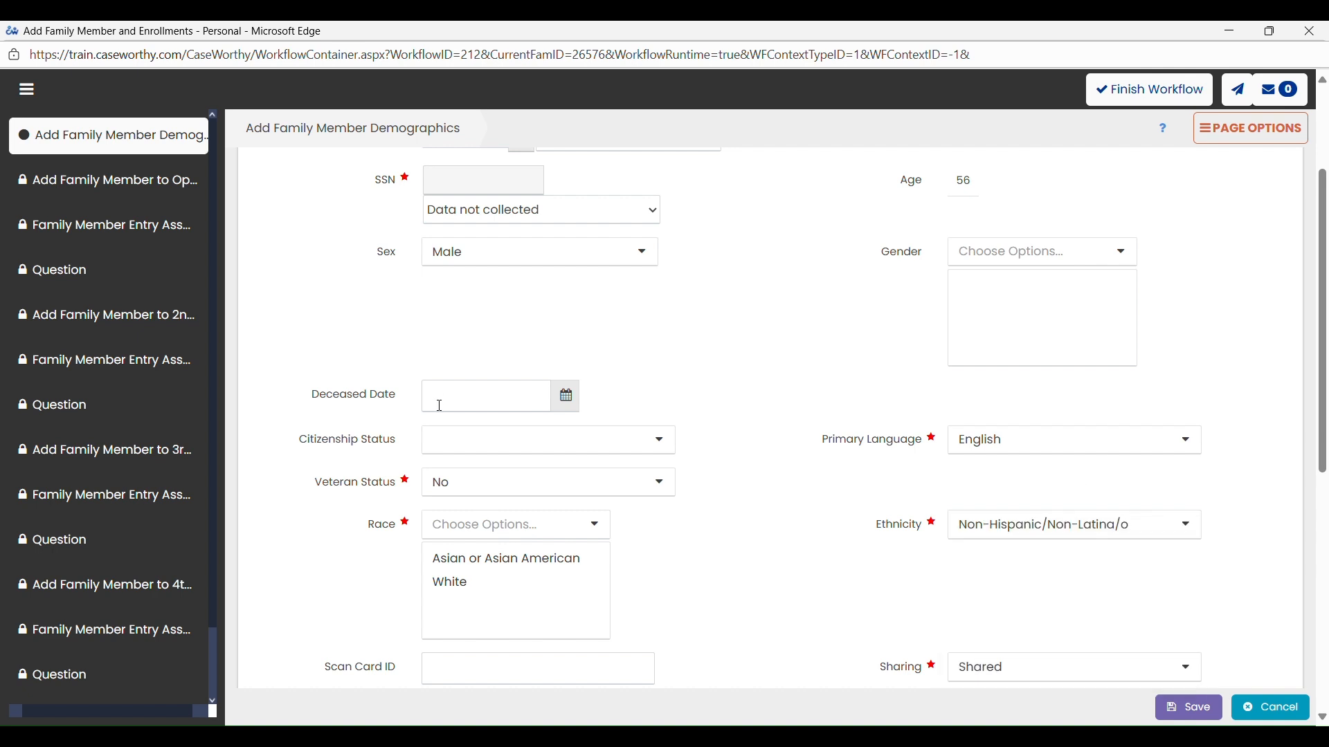
- Set the relation to the head of household to Spouse and save the family member's demographics
{"action": "scroll", "coordinate": [440, 406], "scroll_direction": "down", "scroll_amount": 5}
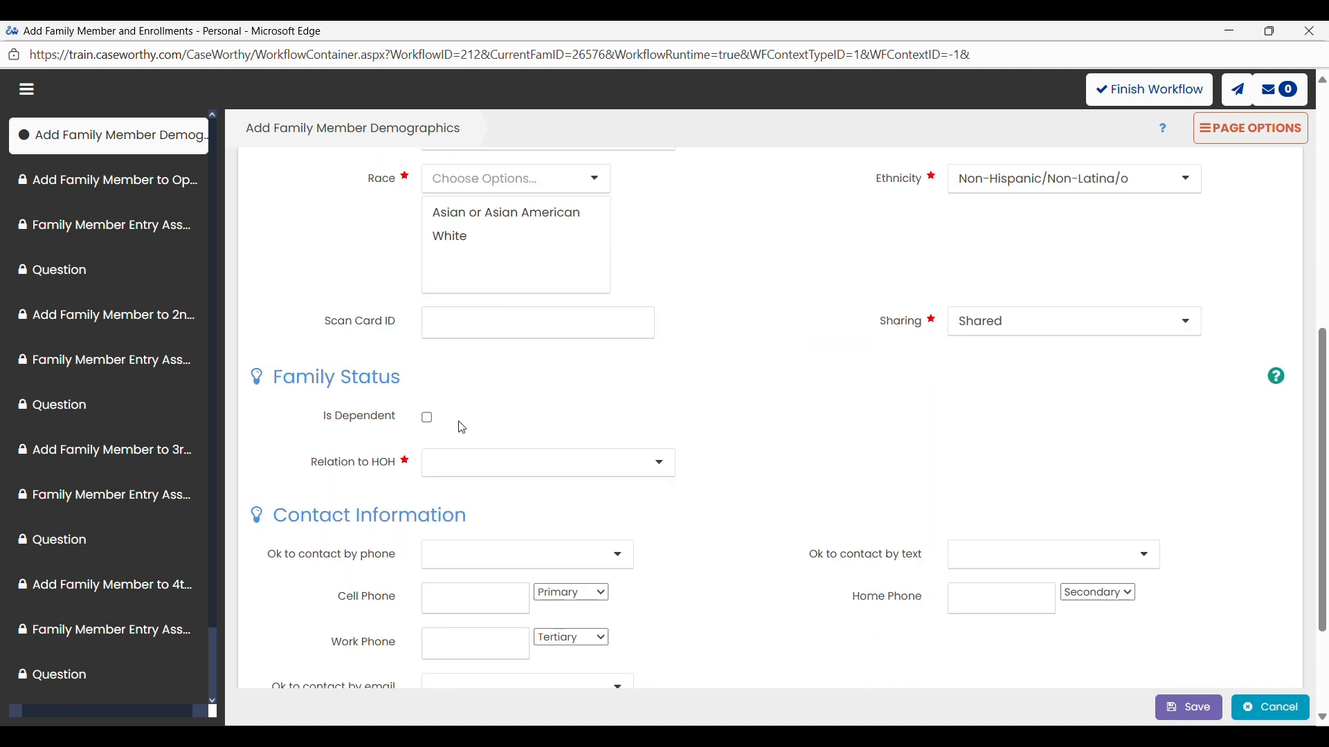
{"action": "left_click", "coordinate": [519, 468]}
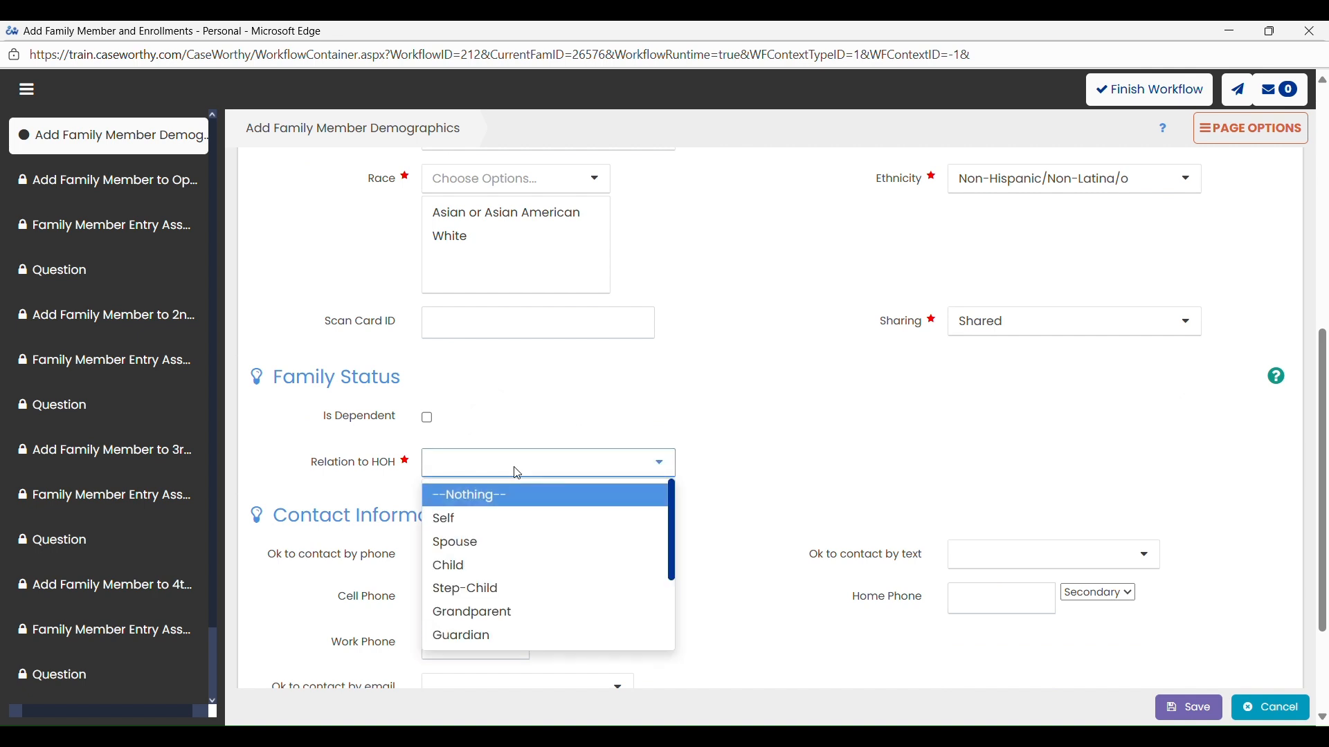
{"action": "left_click", "coordinate": [495, 549]}
{"action": "scroll", "coordinate": [460, 356], "scroll_direction": "down", "scroll_amount": 3}
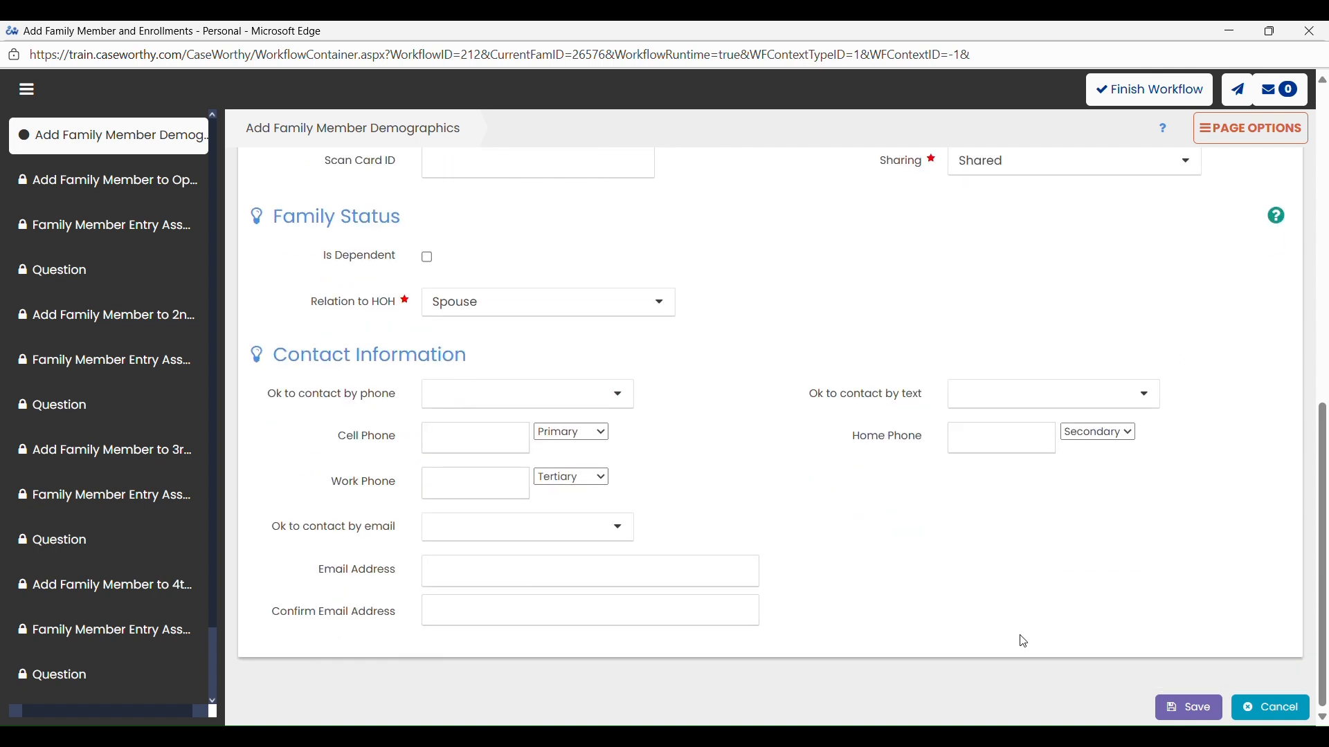
{"action": "left_click", "coordinate": [1177, 705]}
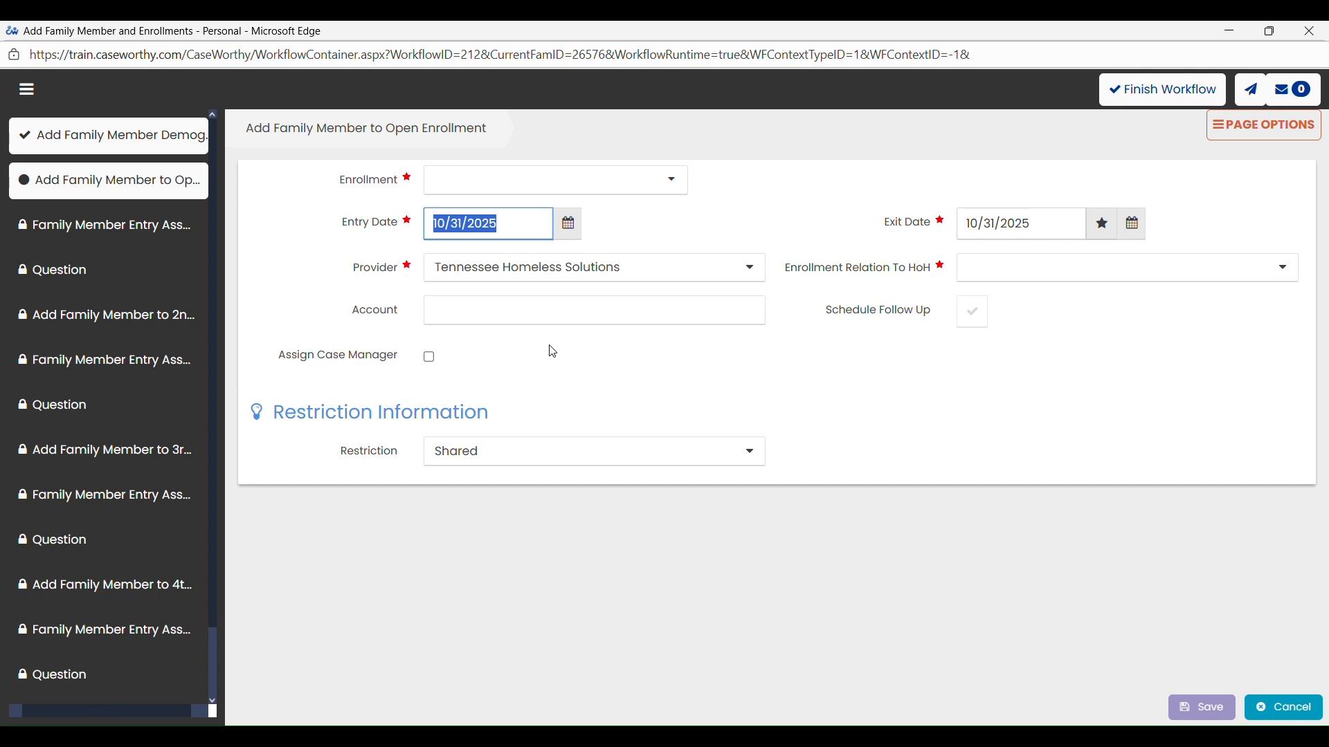
- Set the enrollment relation to the head of household to Spouse and choose the THS Rural Coc RRH enrollment
{"action": "left_click", "coordinate": [977, 274]}
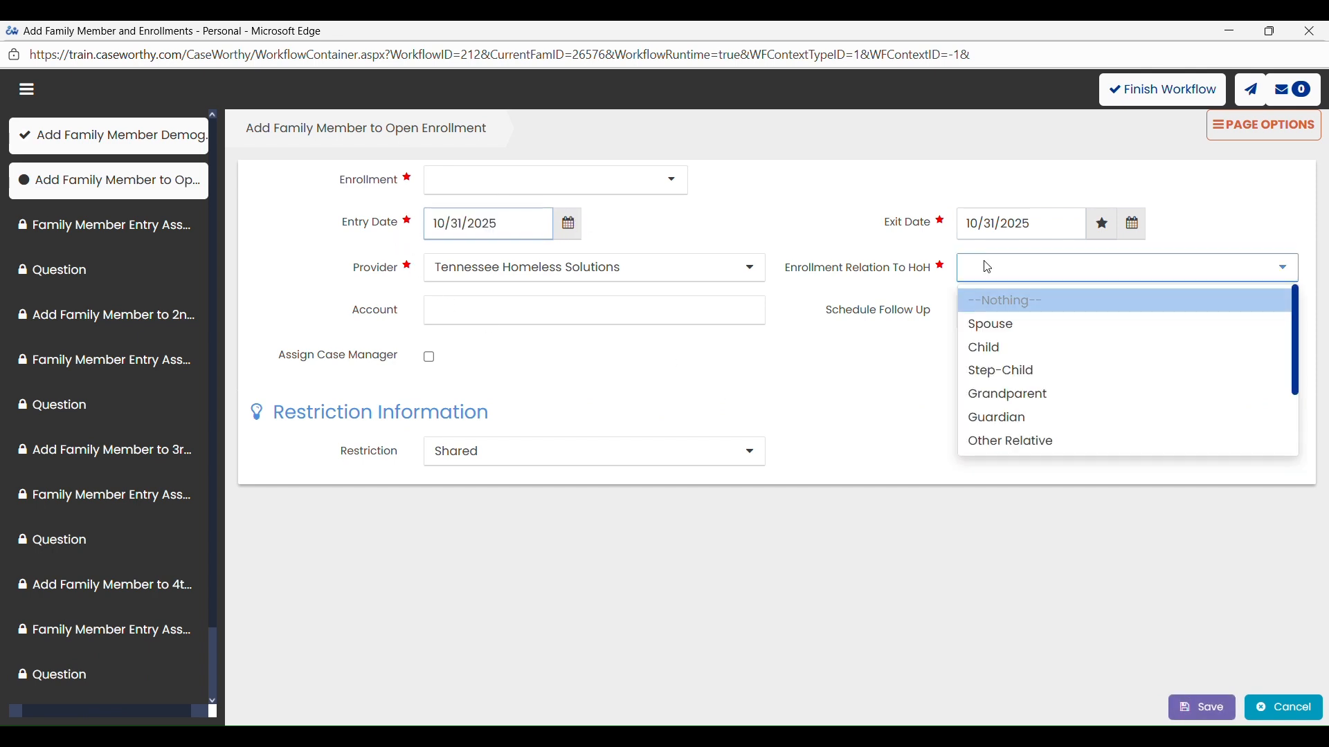
{"action": "left_click", "coordinate": [1008, 323]}
{"action": "left_click", "coordinate": [585, 194]}
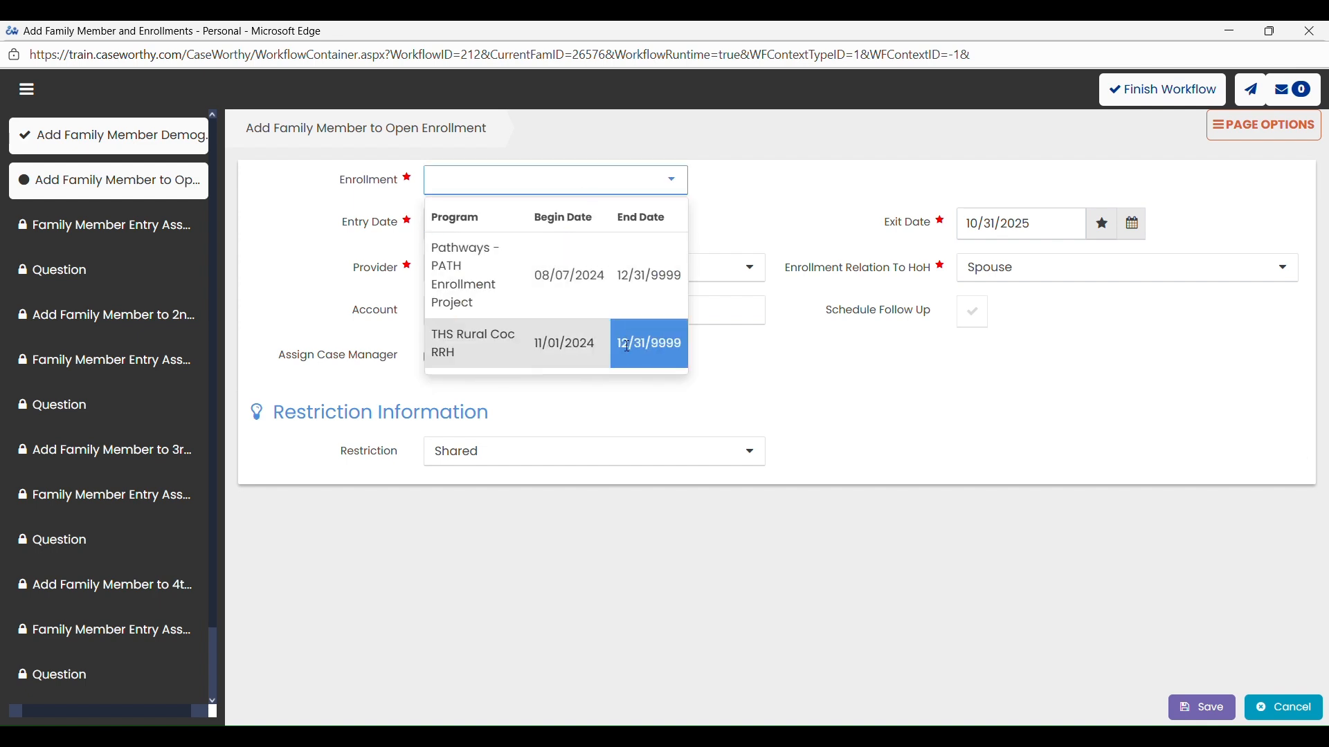
{"action": "left_click", "coordinate": [460, 334]}
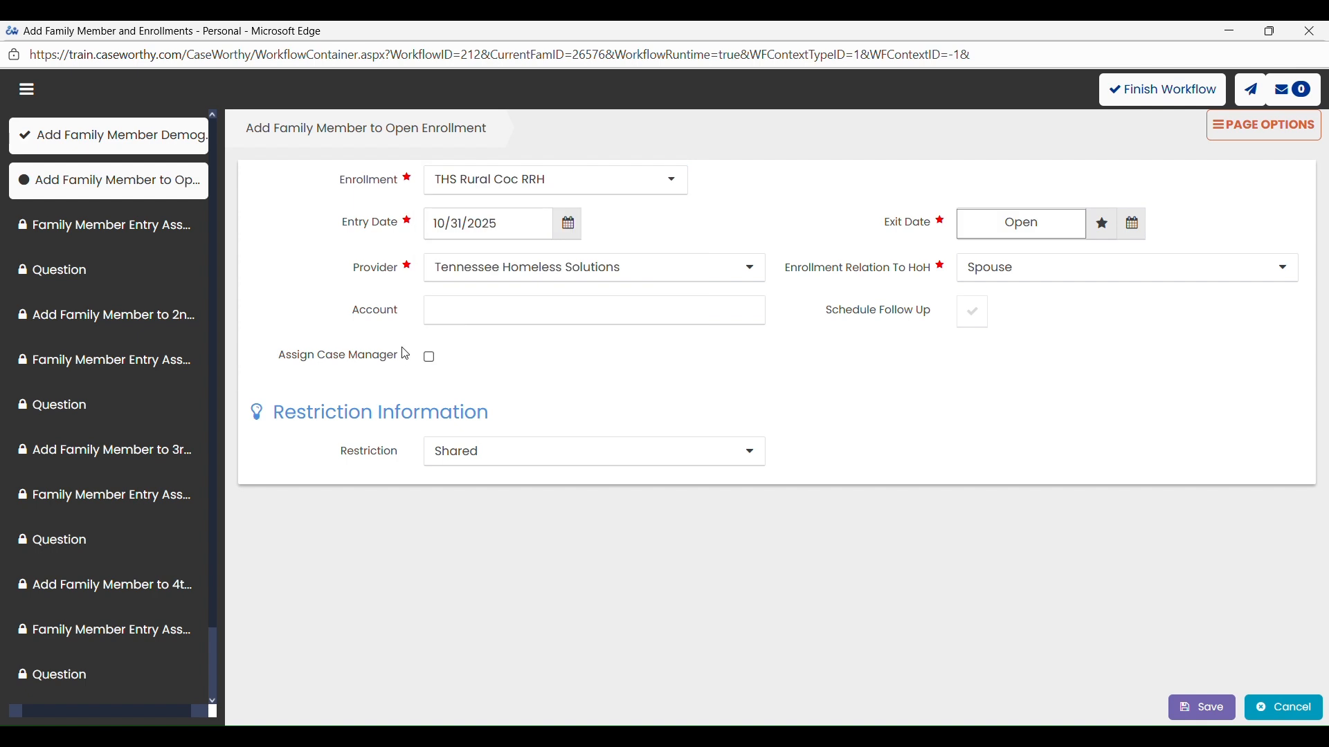
- Set the family member's enrollment entry date to 02/01/2025
{"action": "left_click", "coordinate": [532, 224]}
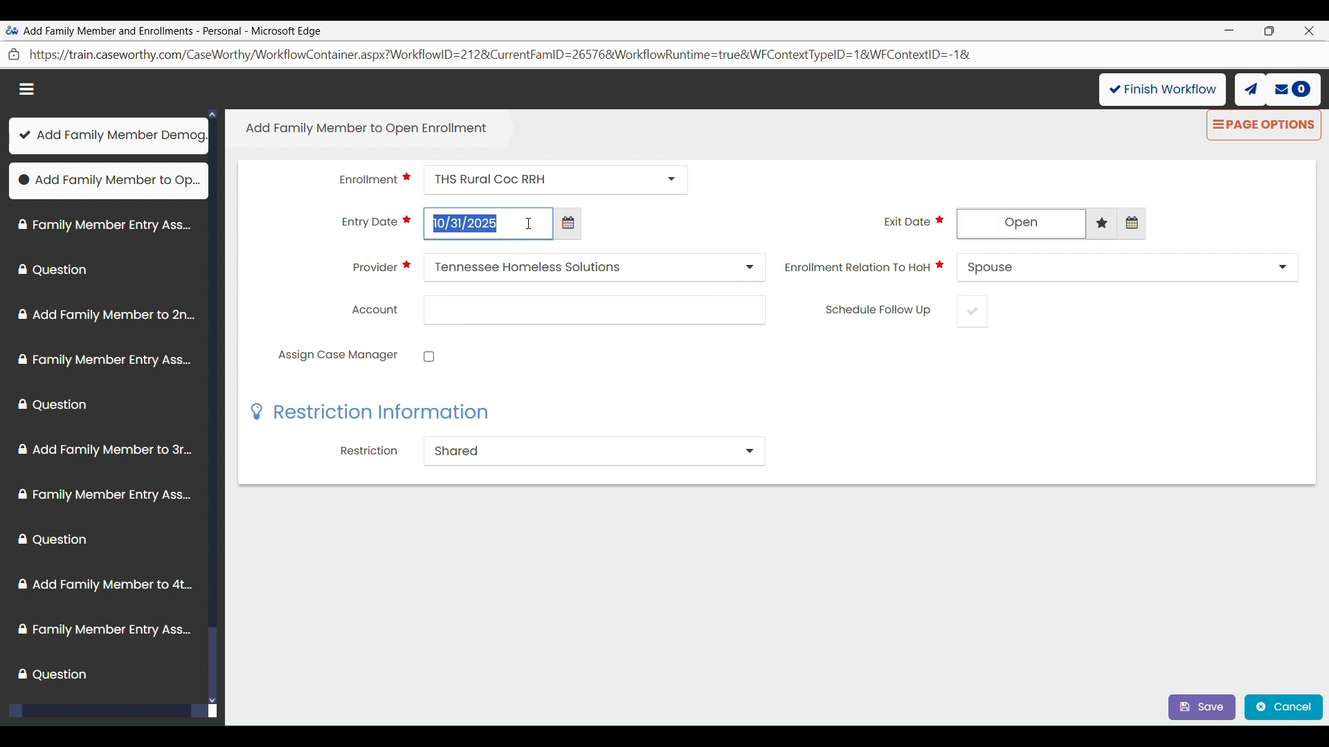
{"action": "type", "text": "02/0"}
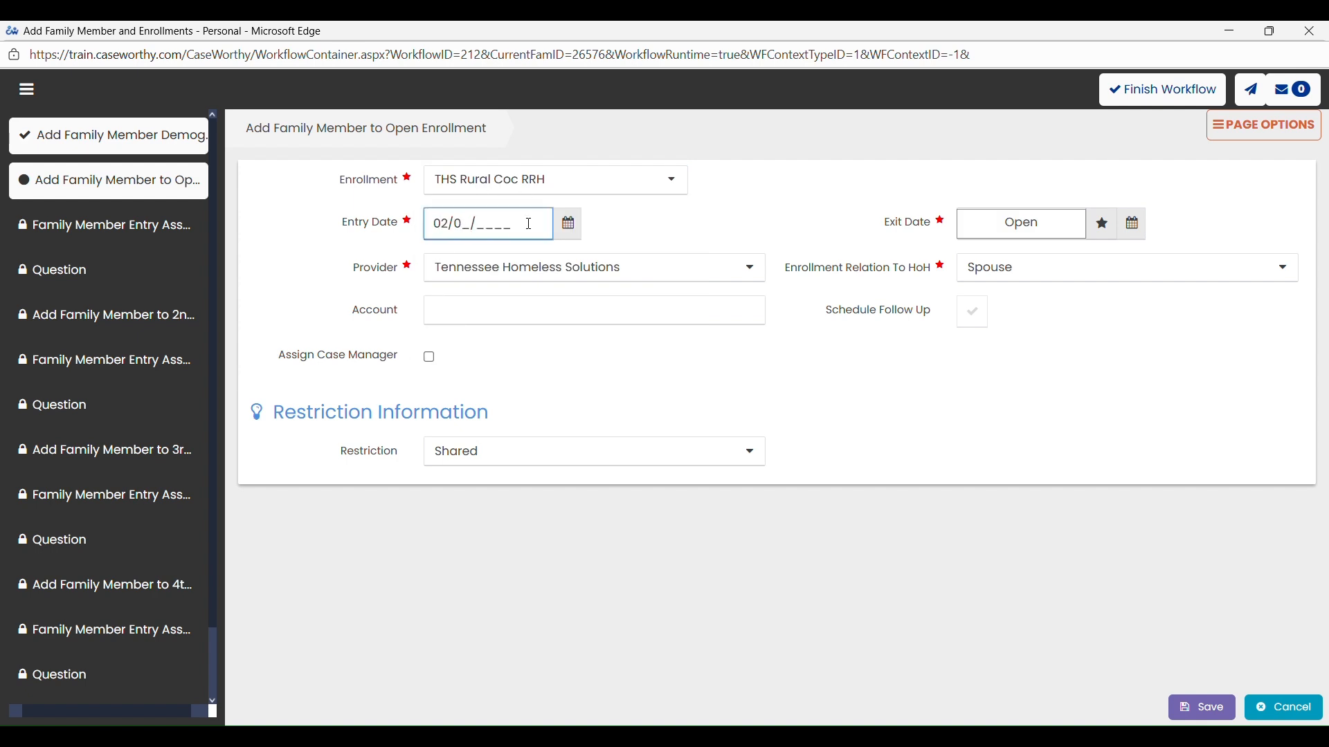
{"action": "type", "text": "1"}
- Set the provider to THS Rural CoC RRH and save the family member's enrollment
{"action": "left_click", "coordinate": [677, 280]}
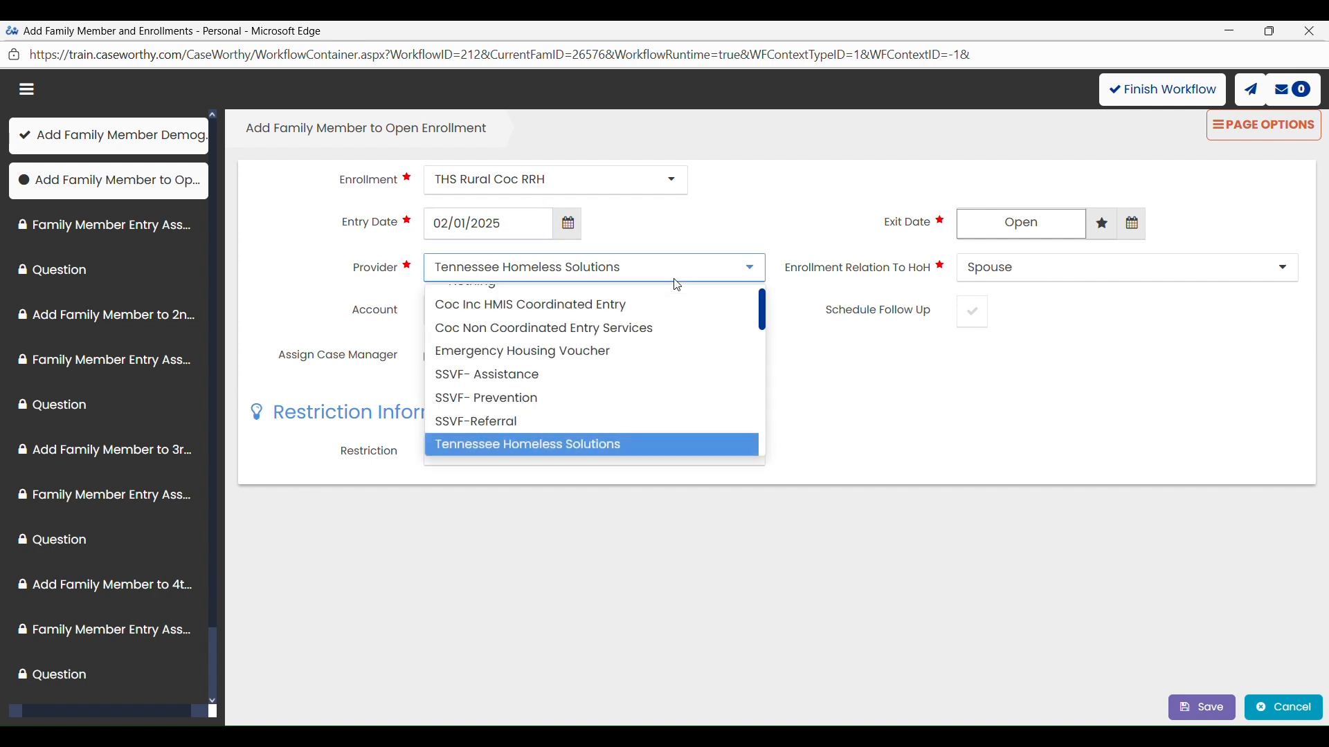
{"action": "scroll", "coordinate": [620, 384], "scroll_direction": "up", "scroll_amount": 1}
{"action": "scroll", "coordinate": [619, 385], "scroll_direction": "down", "scroll_amount": 3}
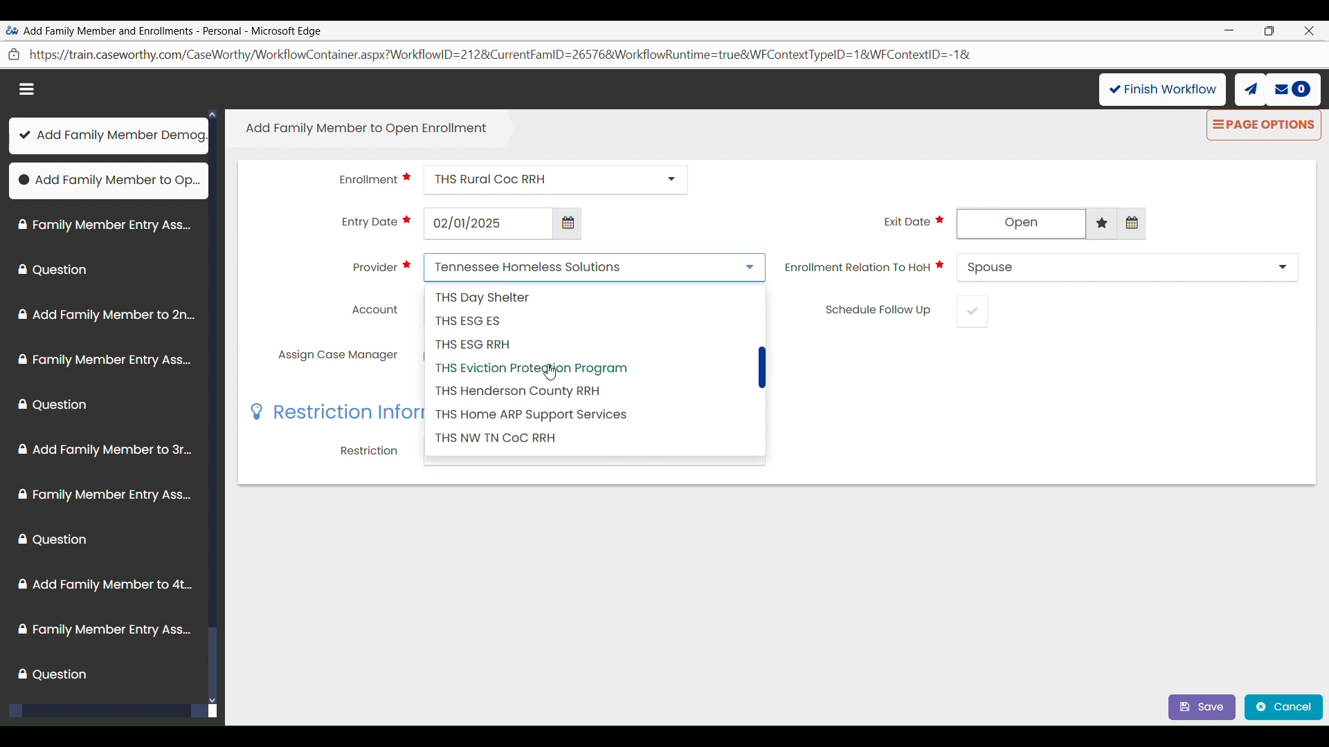
{"action": "scroll", "coordinate": [547, 371], "scroll_direction": "down", "scroll_amount": 5}
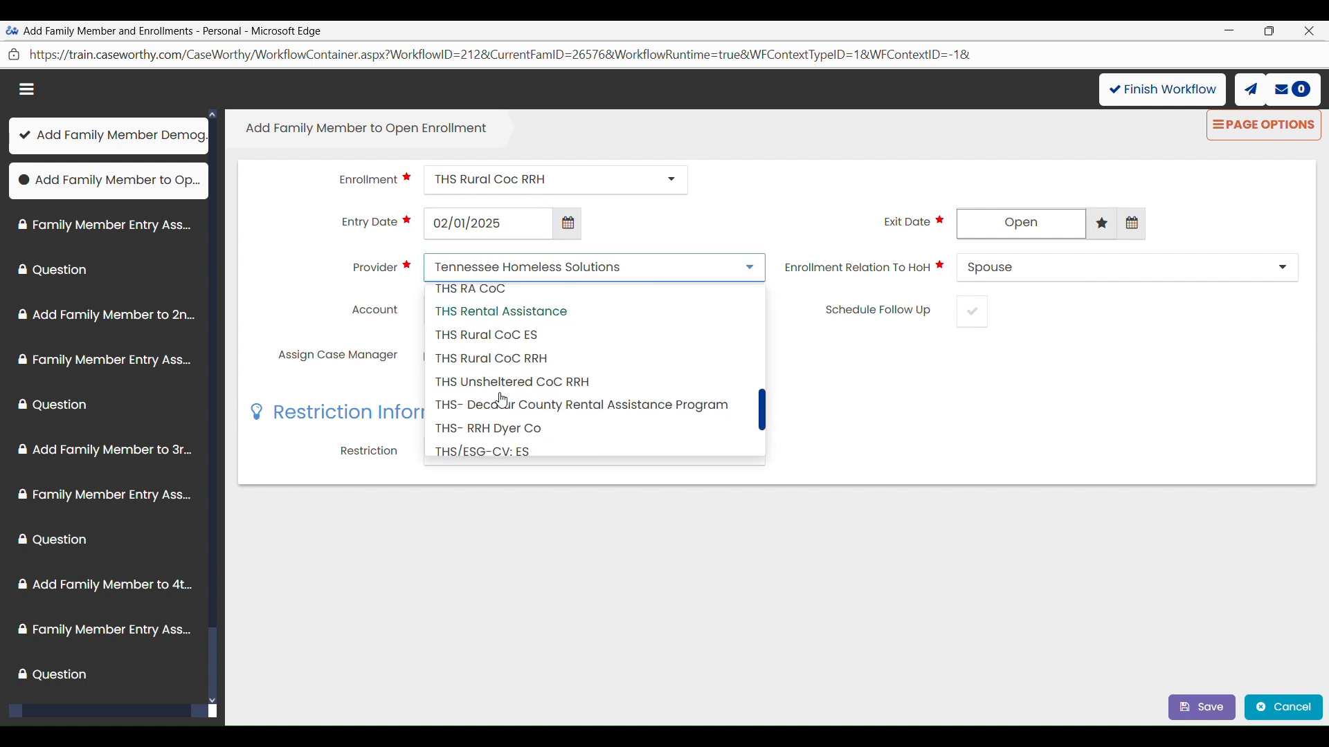
{"action": "left_click", "coordinate": [511, 358]}
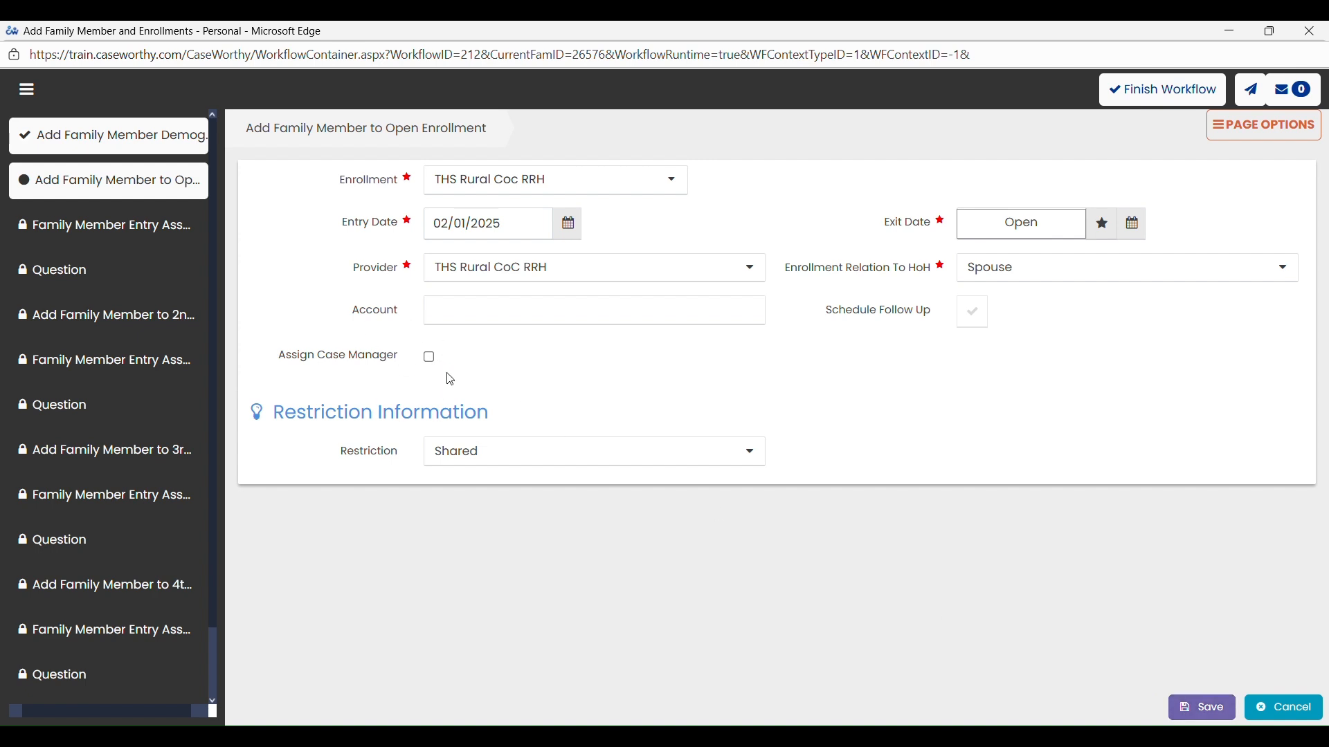
{"action": "left_click", "coordinate": [1191, 720]}
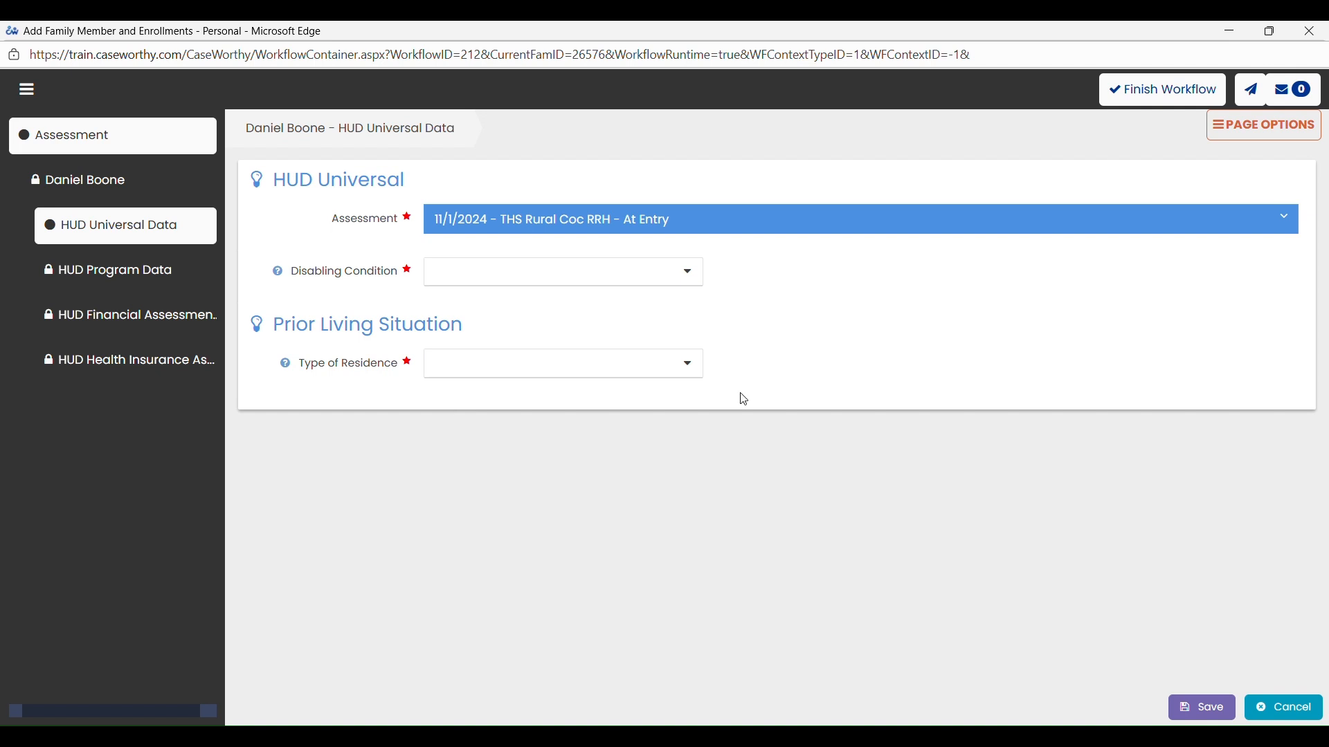
- Set Disabling Condition to No, Type of Residence to Place not meant for habitation, and length of stay to One Night or Less
{"action": "left_click", "coordinate": [494, 284]}
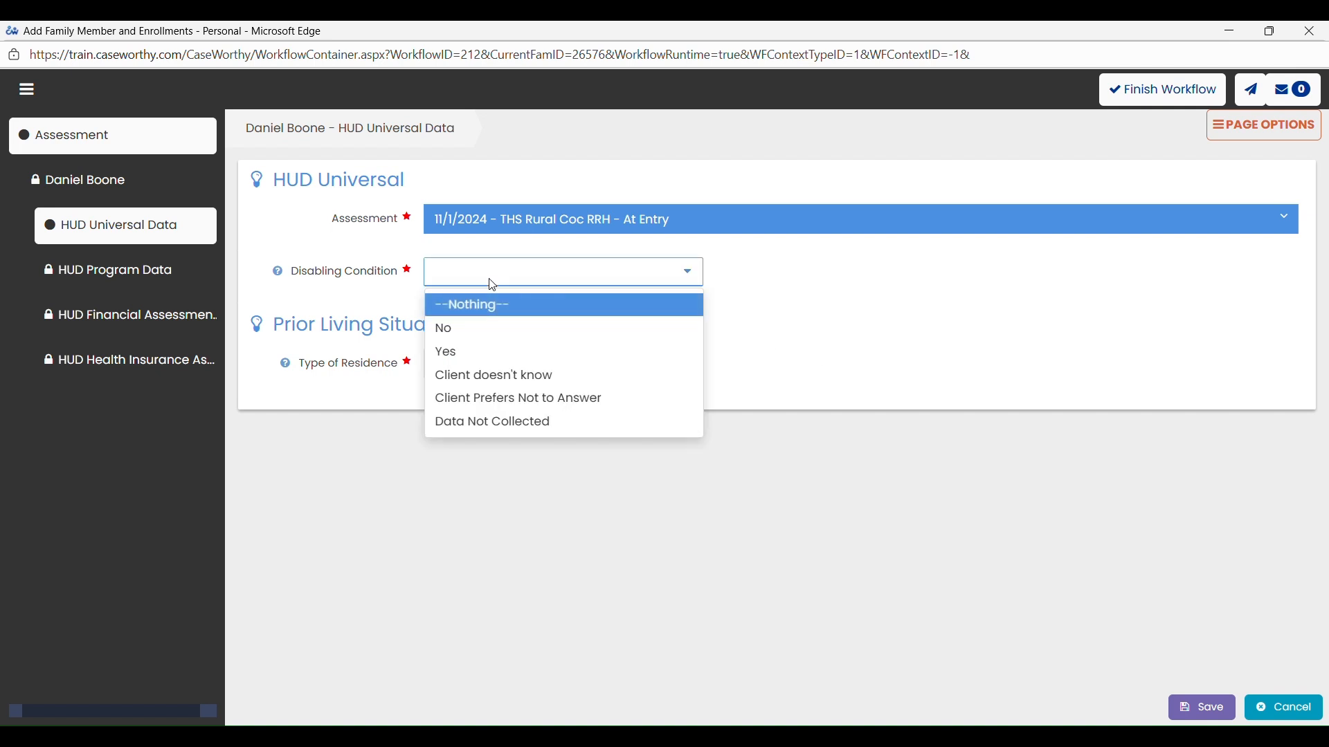
{"action": "left_click", "coordinate": [484, 334]}
{"action": "left_click", "coordinate": [495, 374]}
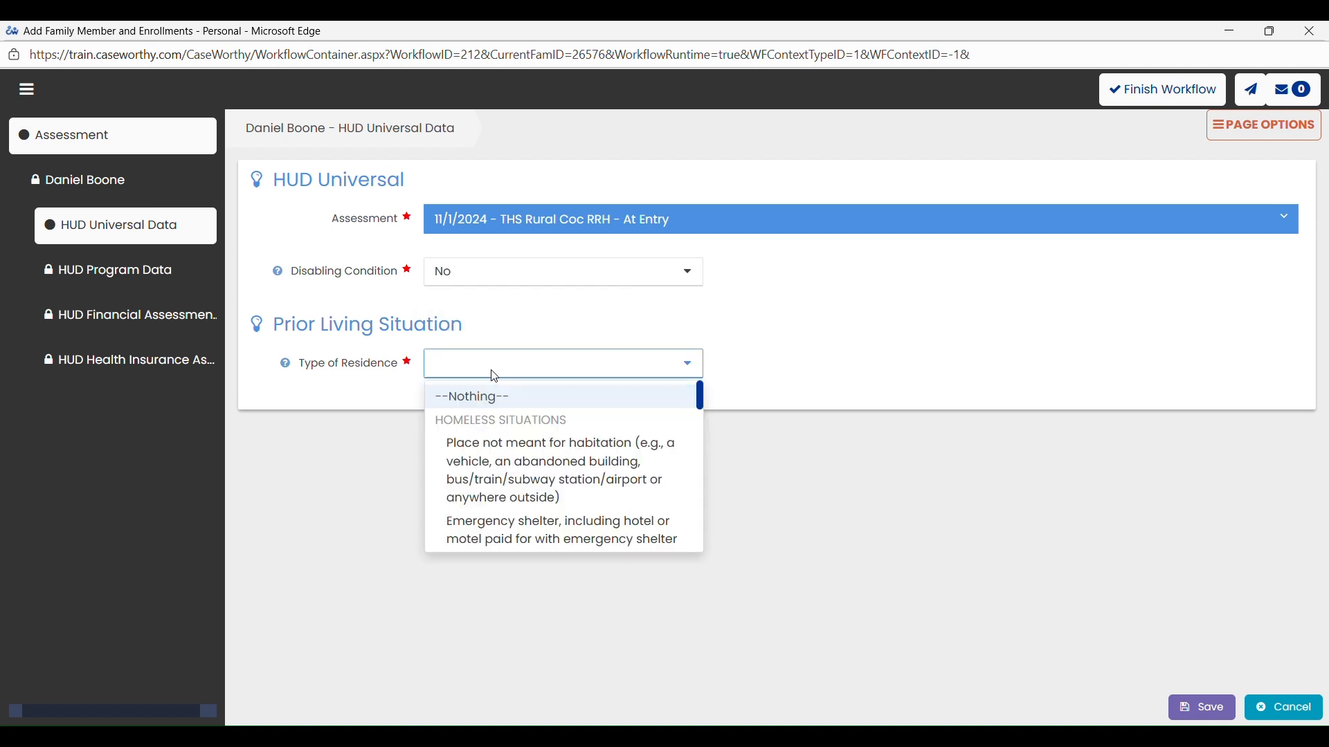
{"action": "left_click", "coordinate": [522, 454]}
{"action": "left_click", "coordinate": [491, 417]}
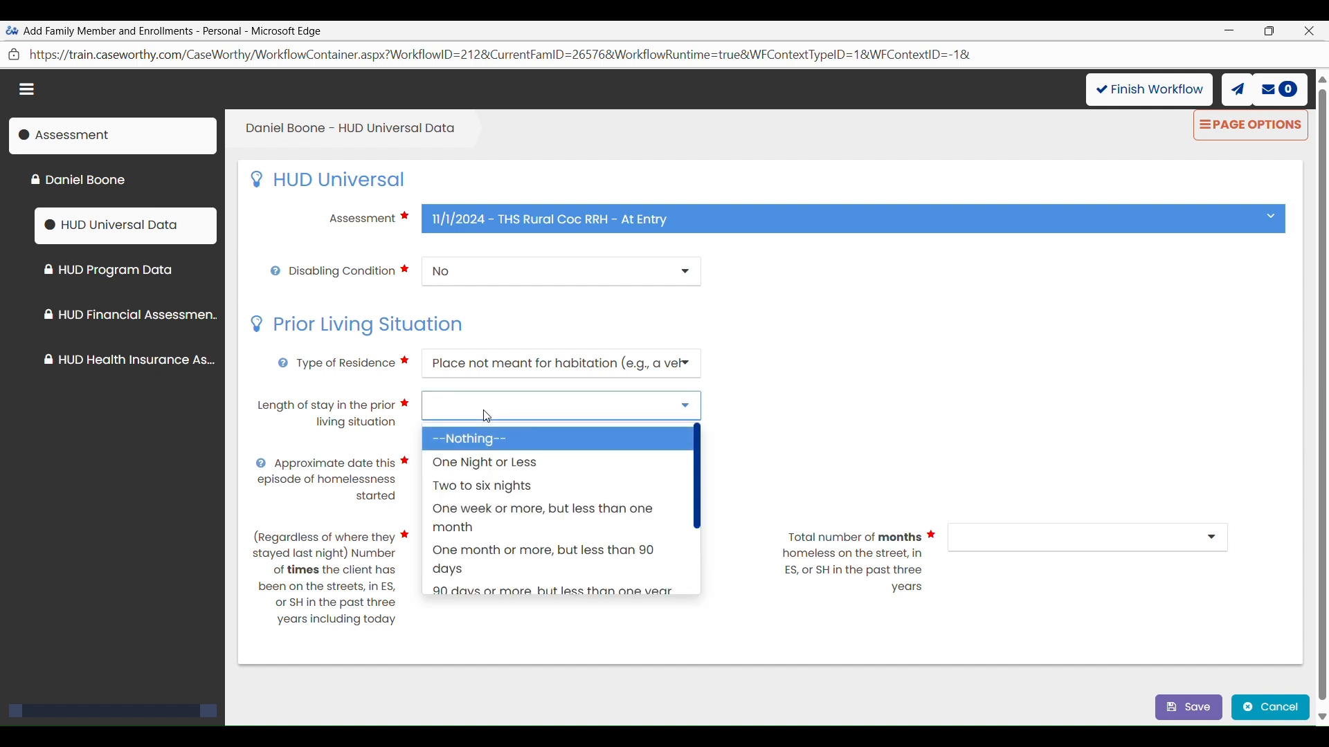
{"action": "left_click", "coordinate": [506, 461]}
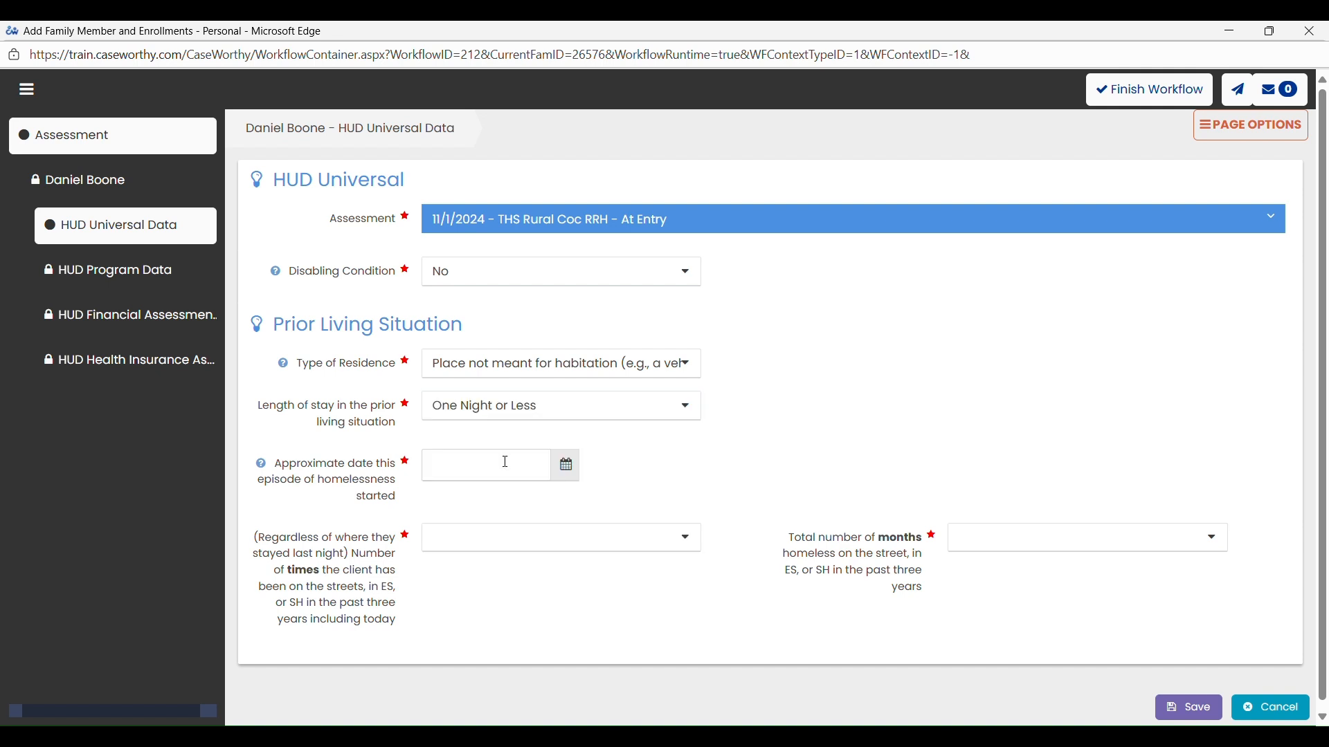
- Enter 01/31/2025 as the homelessness start date, One Time and 2 months homeless, and try to save the HUD Universal Data
{"action": "left_click", "coordinate": [435, 474]}
{"action": "type", "text": "01/31/2025"}
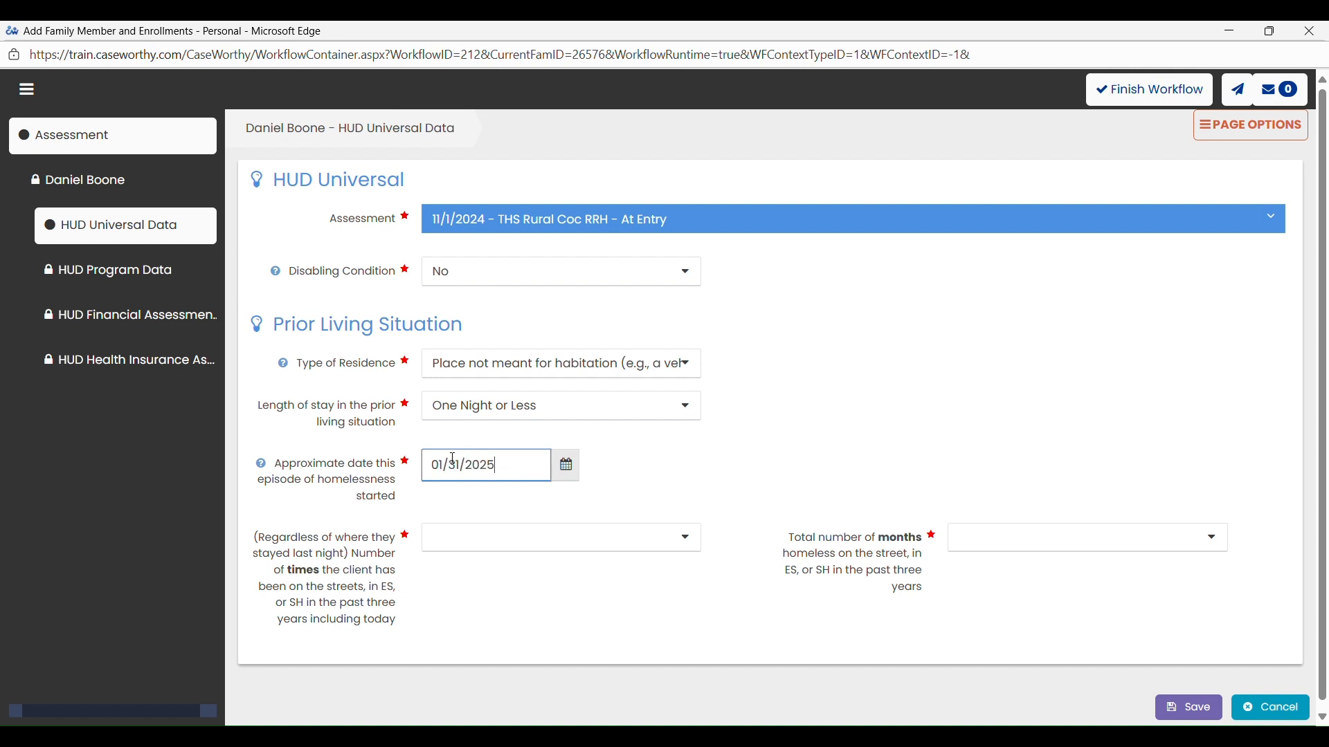
{"action": "left_click", "coordinate": [485, 544]}
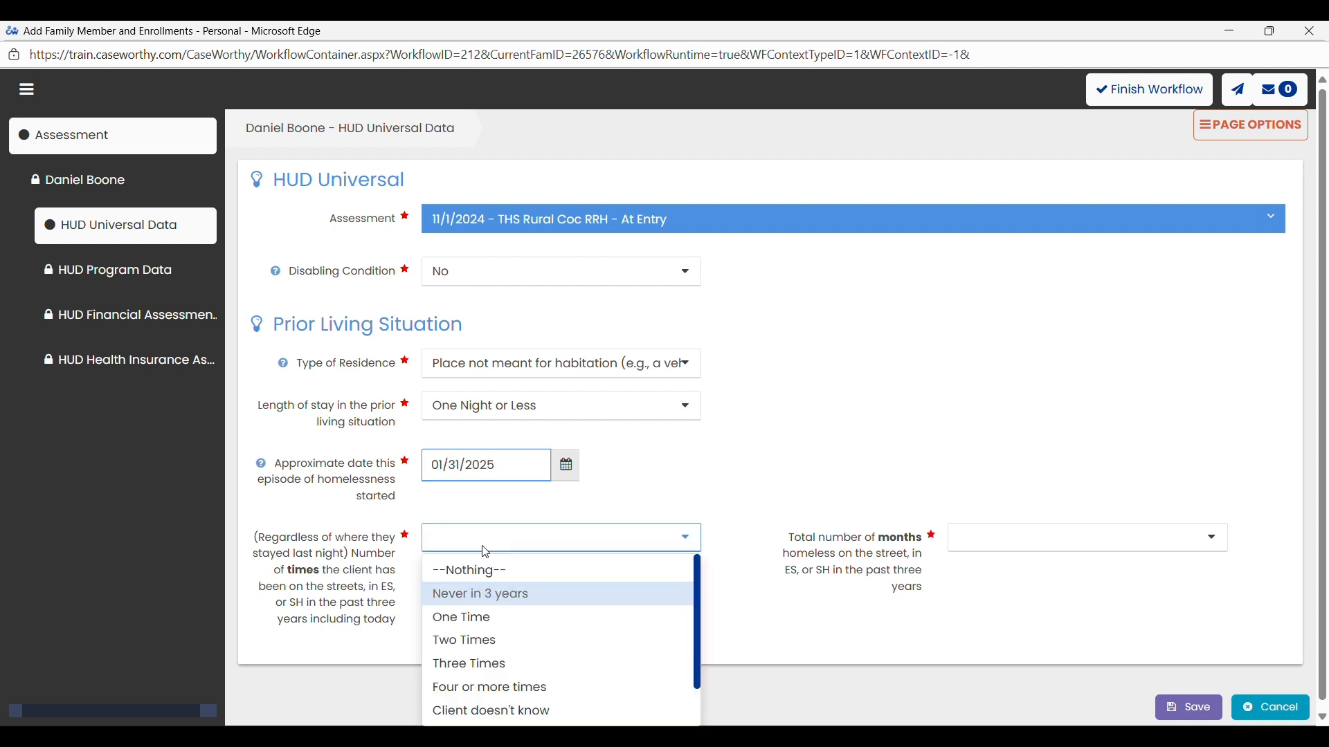
{"action": "left_click", "coordinate": [475, 618]}
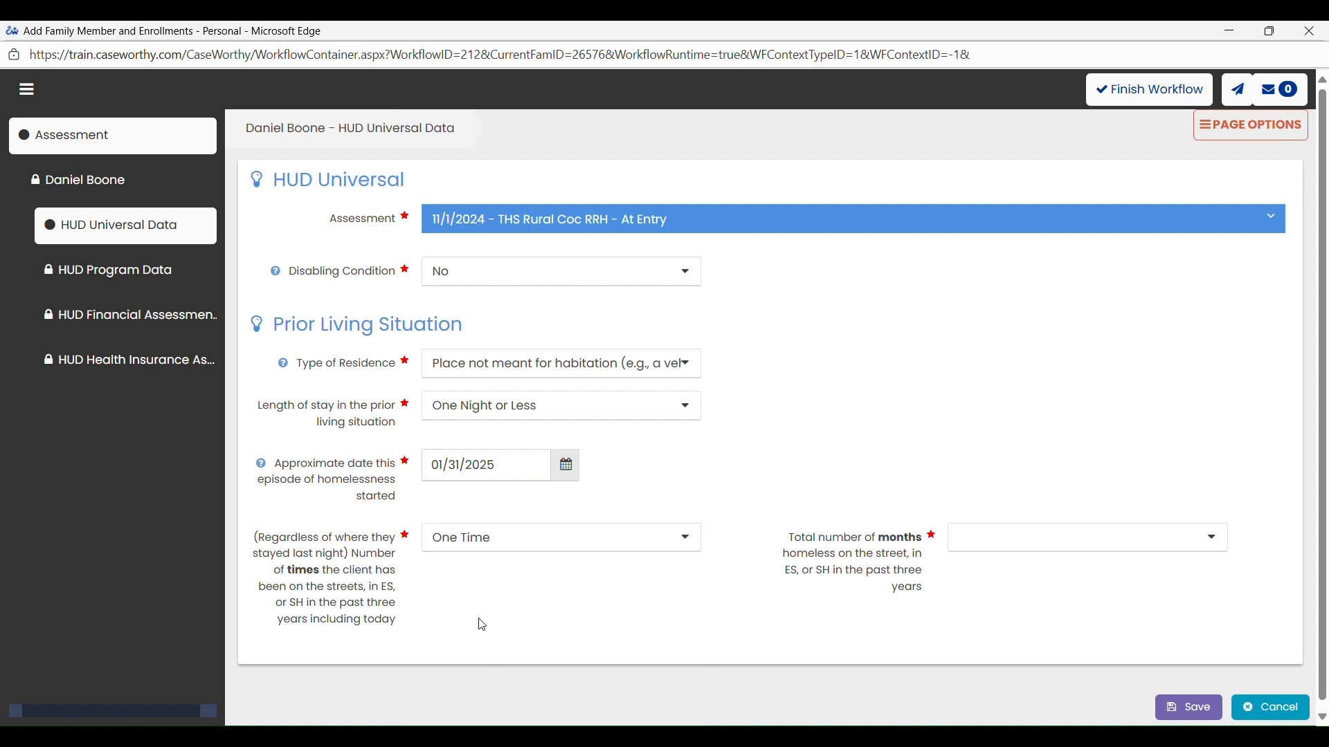
{"action": "left_click", "coordinate": [996, 543]}
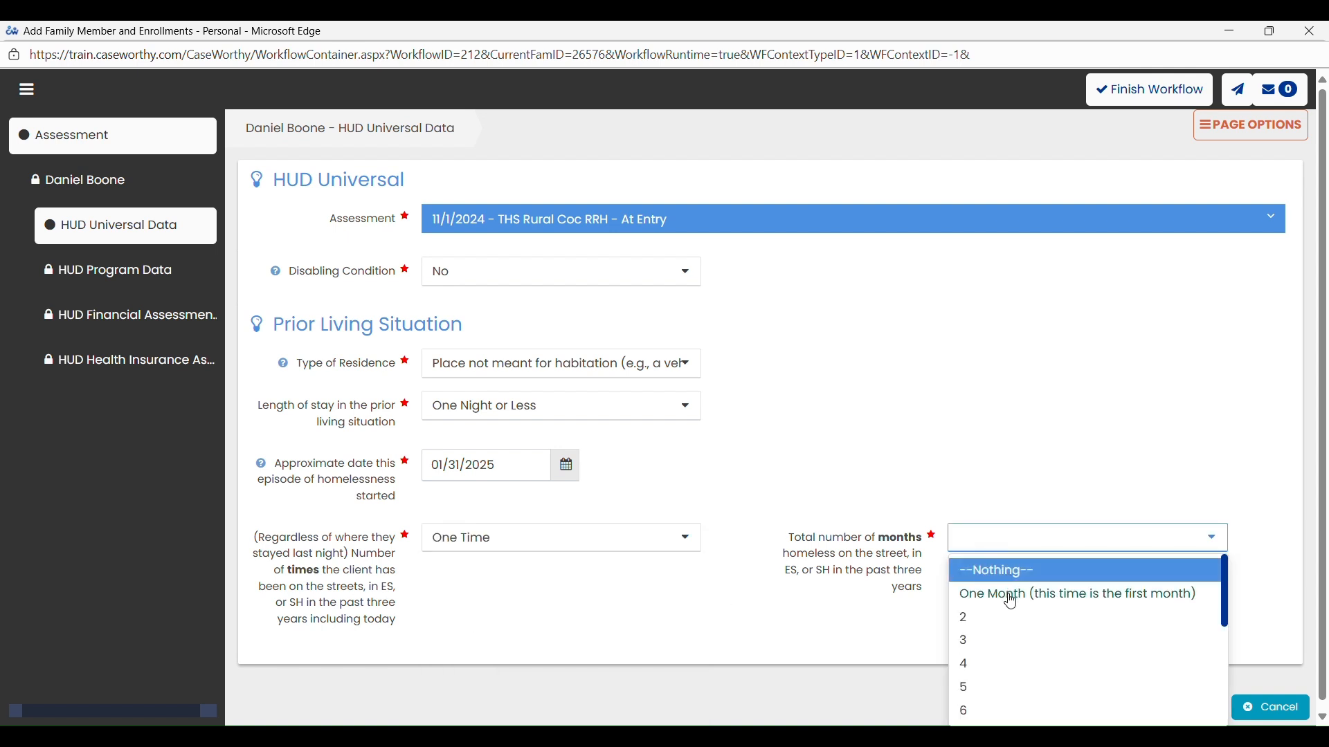
{"action": "left_click", "coordinate": [1009, 618]}
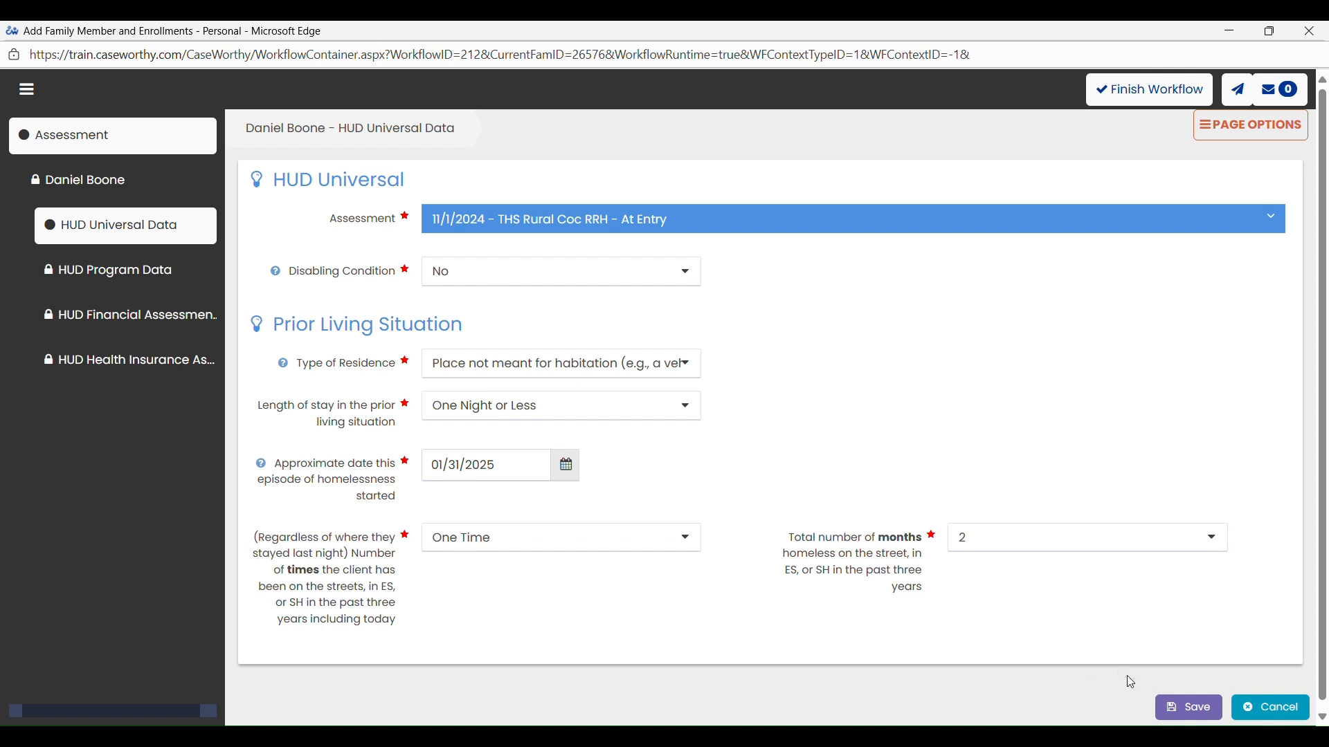
{"action": "left_click", "coordinate": [1186, 707]}
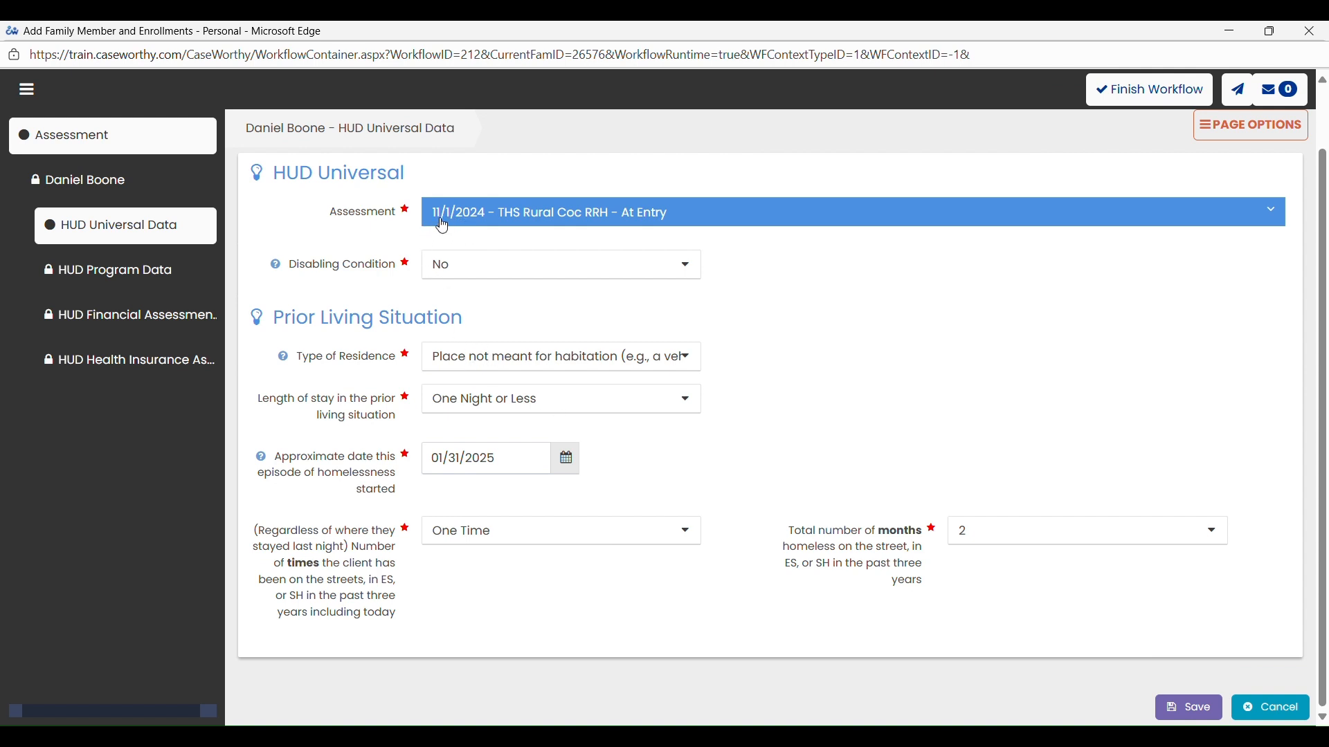
- Change the THS Rural Coc RRH At Entry assessment date to 02/01/2024 and save it
{"action": "left_click", "coordinate": [1276, 208]}
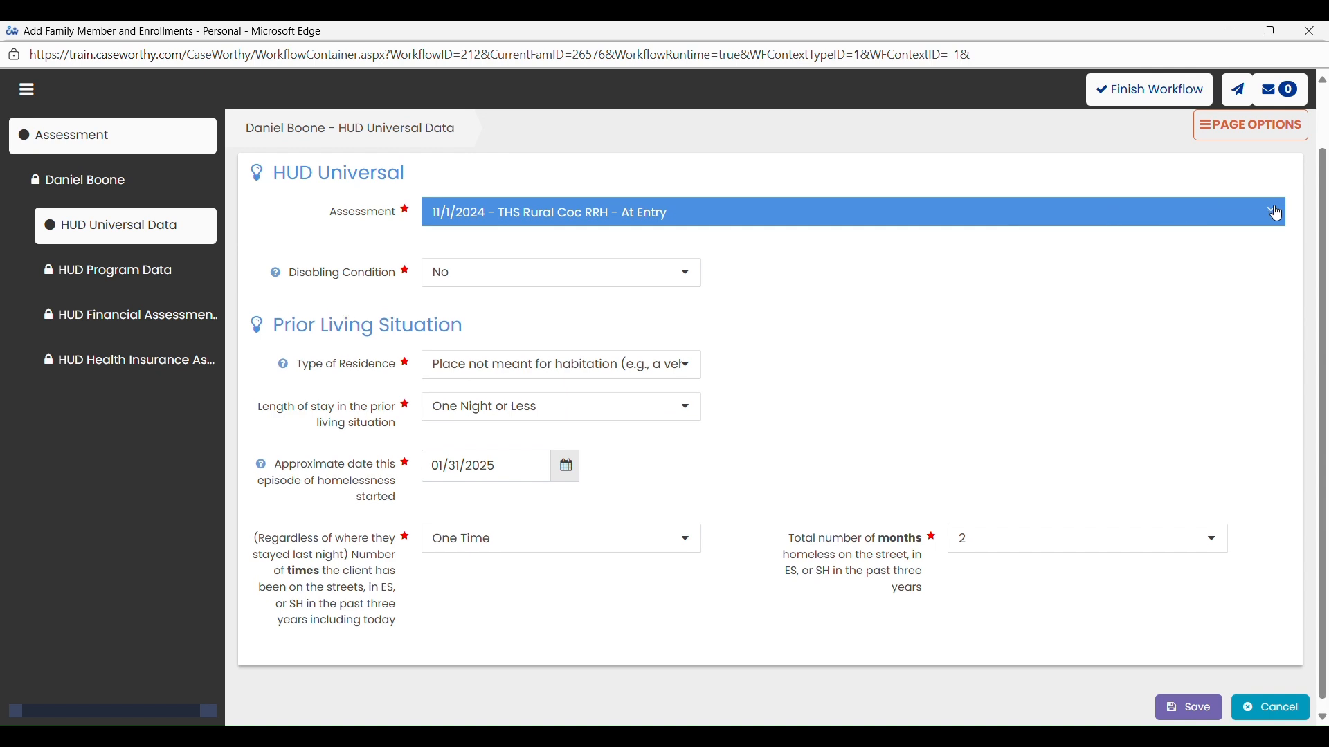
{"action": "left_click", "coordinate": [1277, 291]}
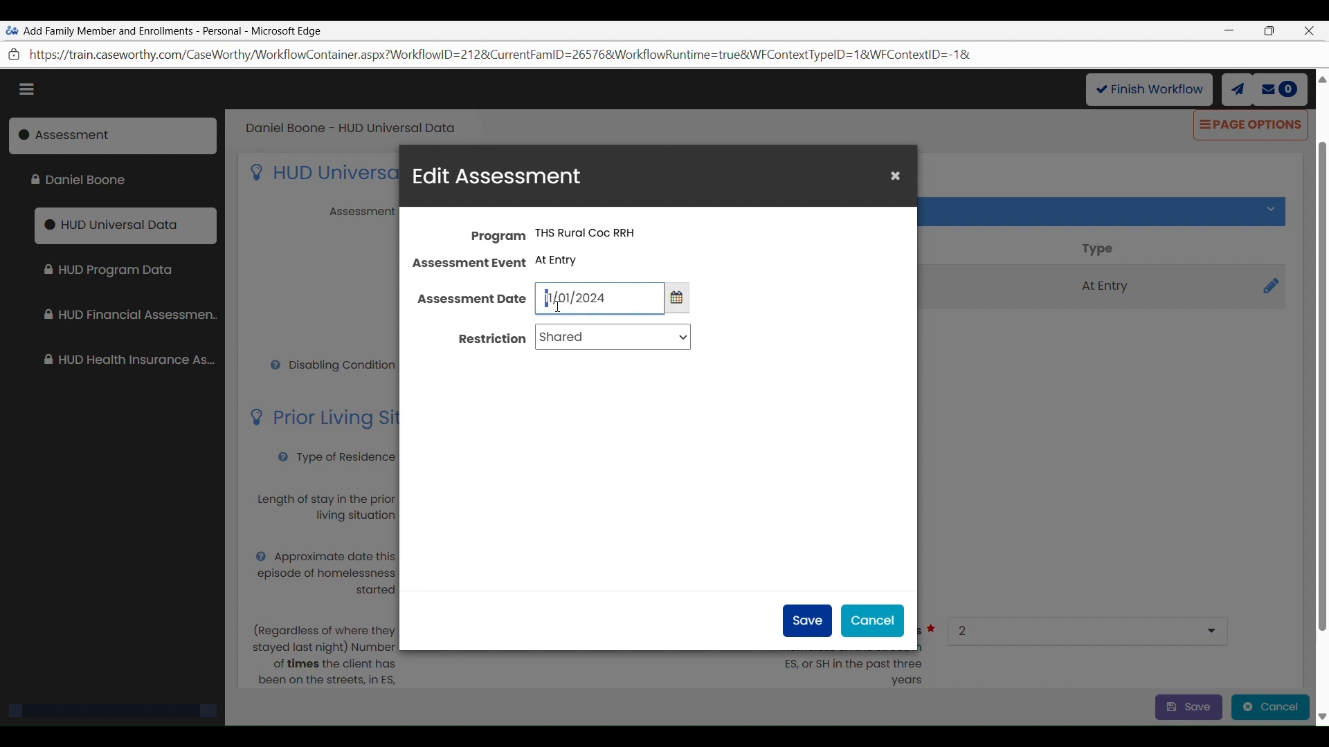
{"action": "type", "text": "02"}
{"action": "left_click", "coordinate": [806, 622]}
{"action": "left_click", "coordinate": [817, 159]}
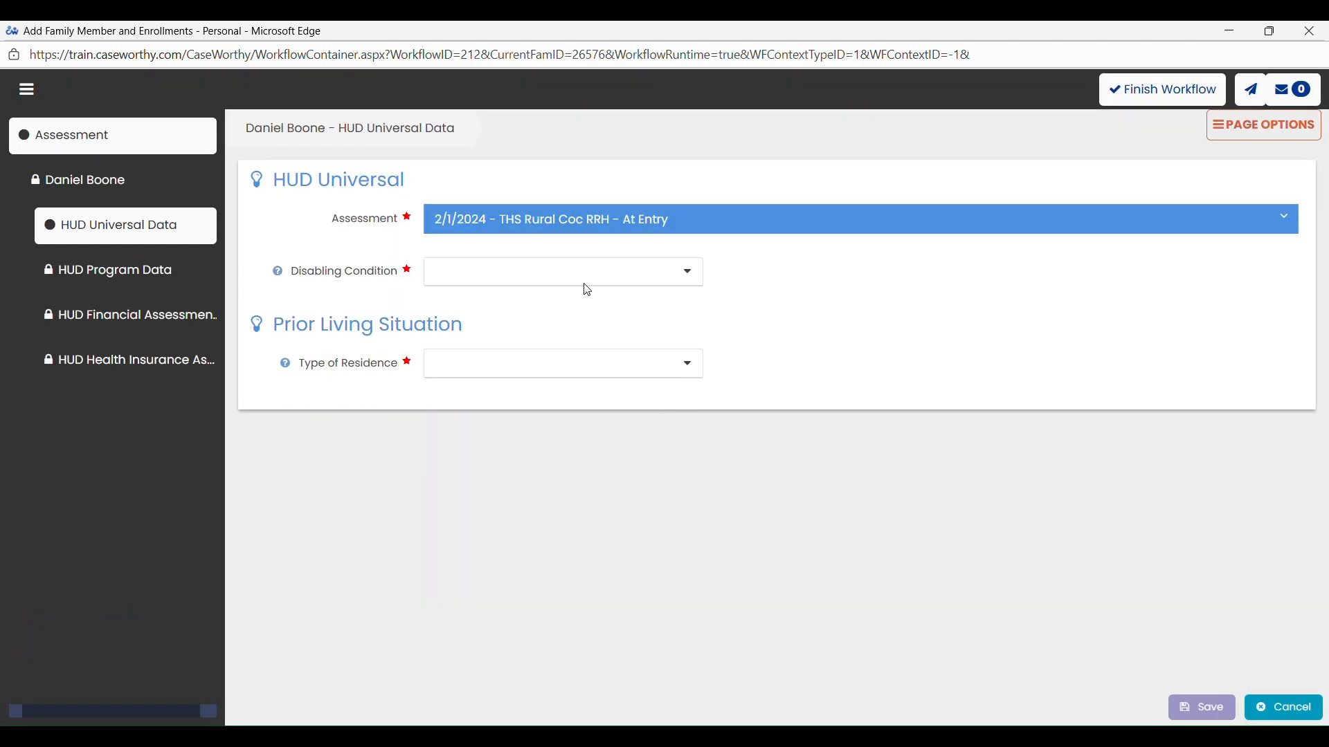
- Fill in Disabling Condition as No, residence as Place not meant for habitation, and length of stay as One Night or Less
{"action": "left_click", "coordinate": [584, 280]}
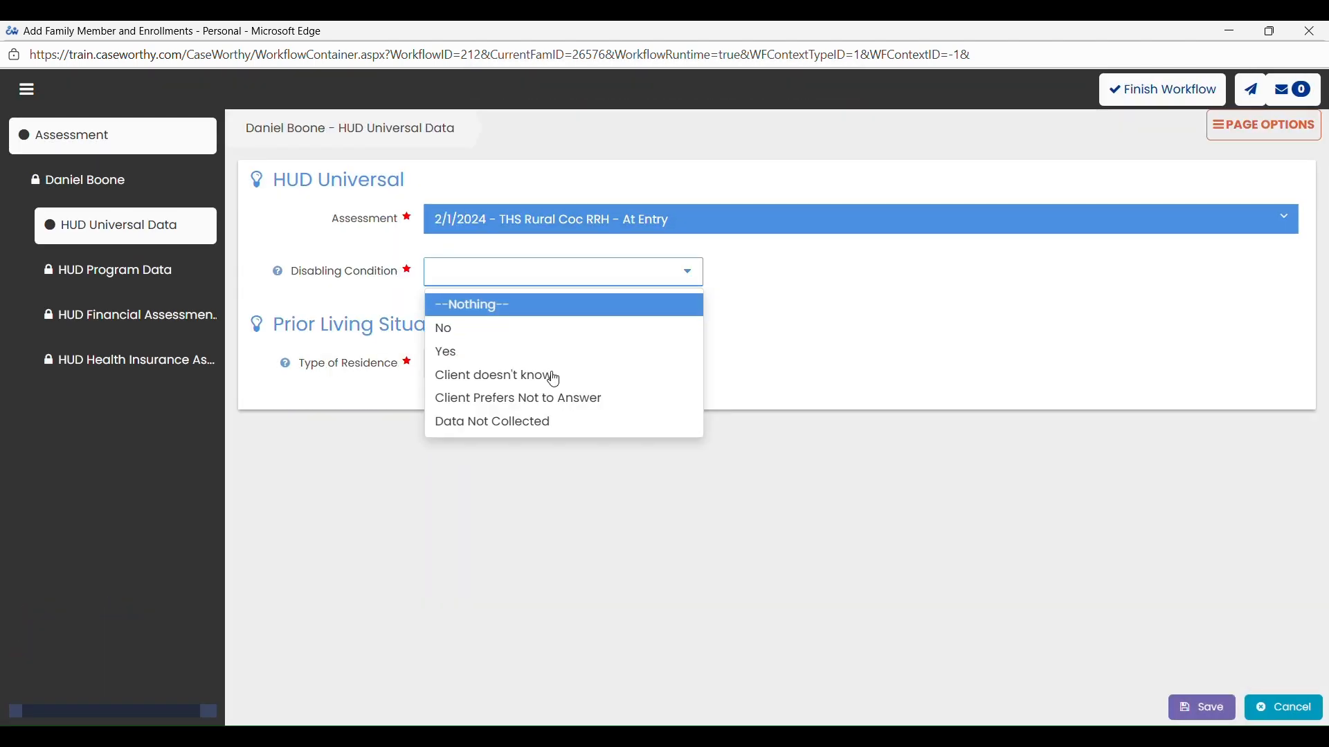
{"action": "left_click", "coordinate": [471, 331]}
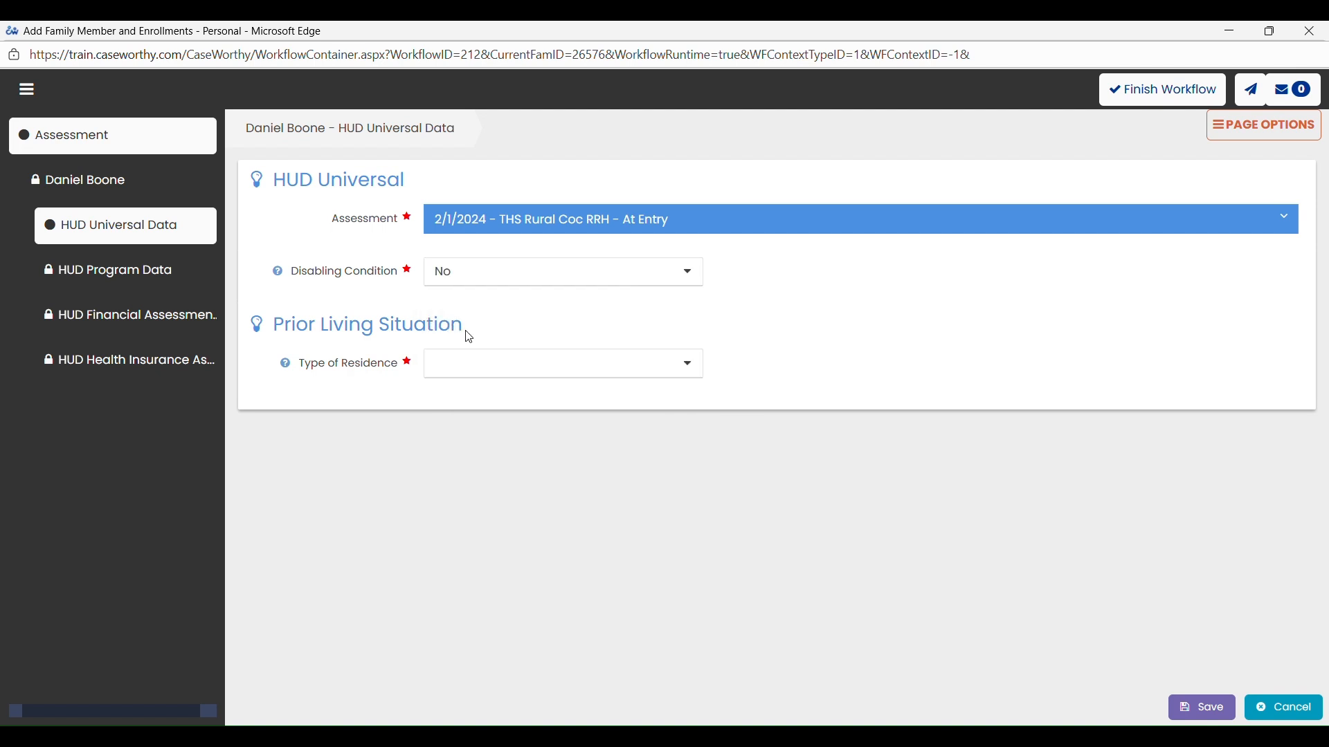
{"action": "left_click", "coordinate": [517, 374]}
{"action": "left_click", "coordinate": [512, 458]}
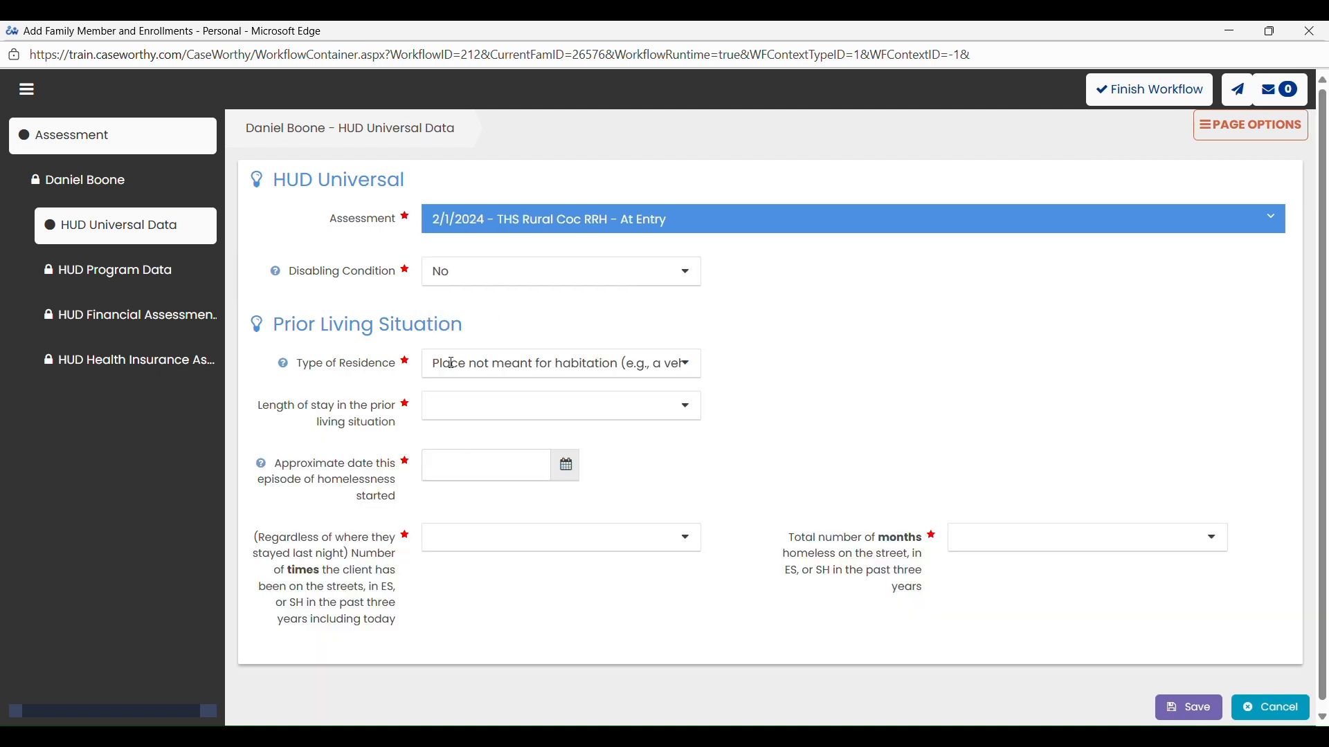
{"action": "left_click", "coordinate": [458, 422]}
{"action": "left_click", "coordinate": [465, 460]}
- Set the homelessness start to 01/31/2025, times homeless to One Time and total months to 2, and try saving the assessment
{"action": "left_click", "coordinate": [439, 476]}
{"action": "type", "text": "1_/__/____"}
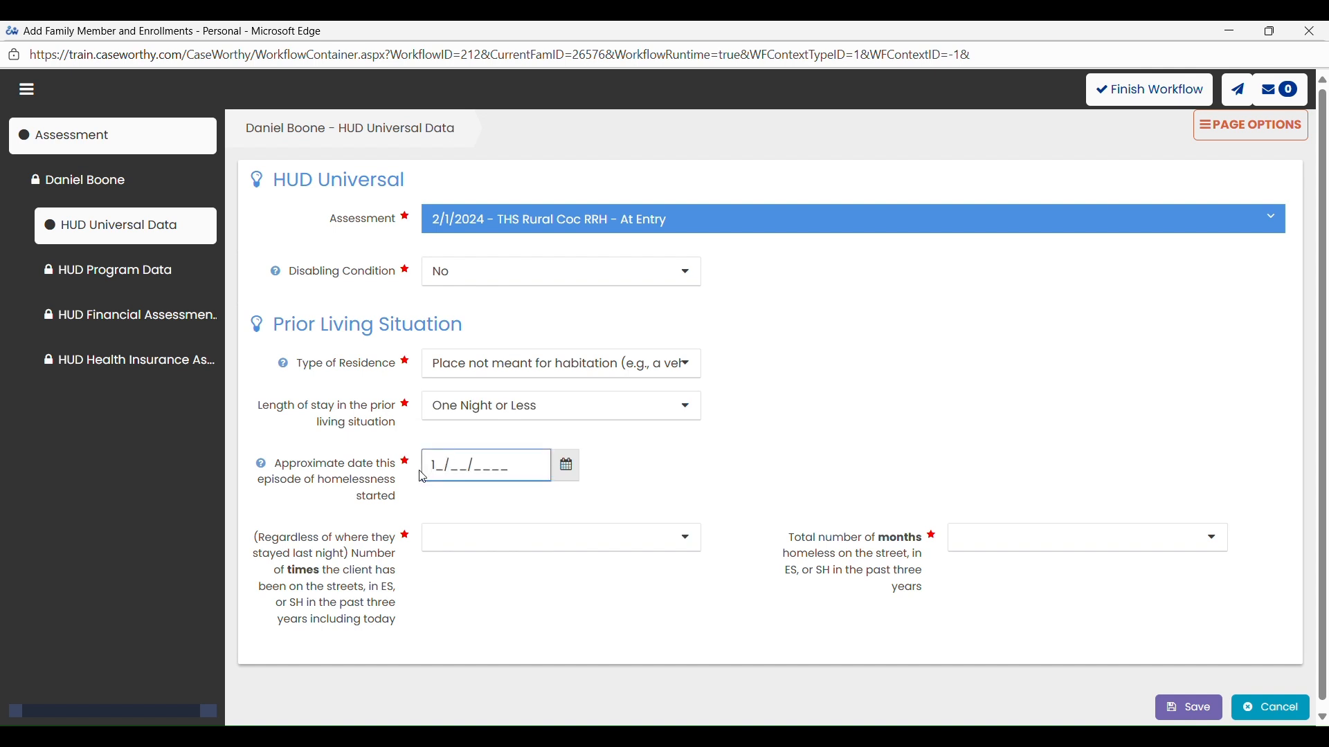
{"action": "key", "text": "BackSpace"}
{"action": "type", "text": "01/31/2025"}
{"action": "left_click", "coordinate": [529, 543]}
{"action": "left_click", "coordinate": [489, 617]}
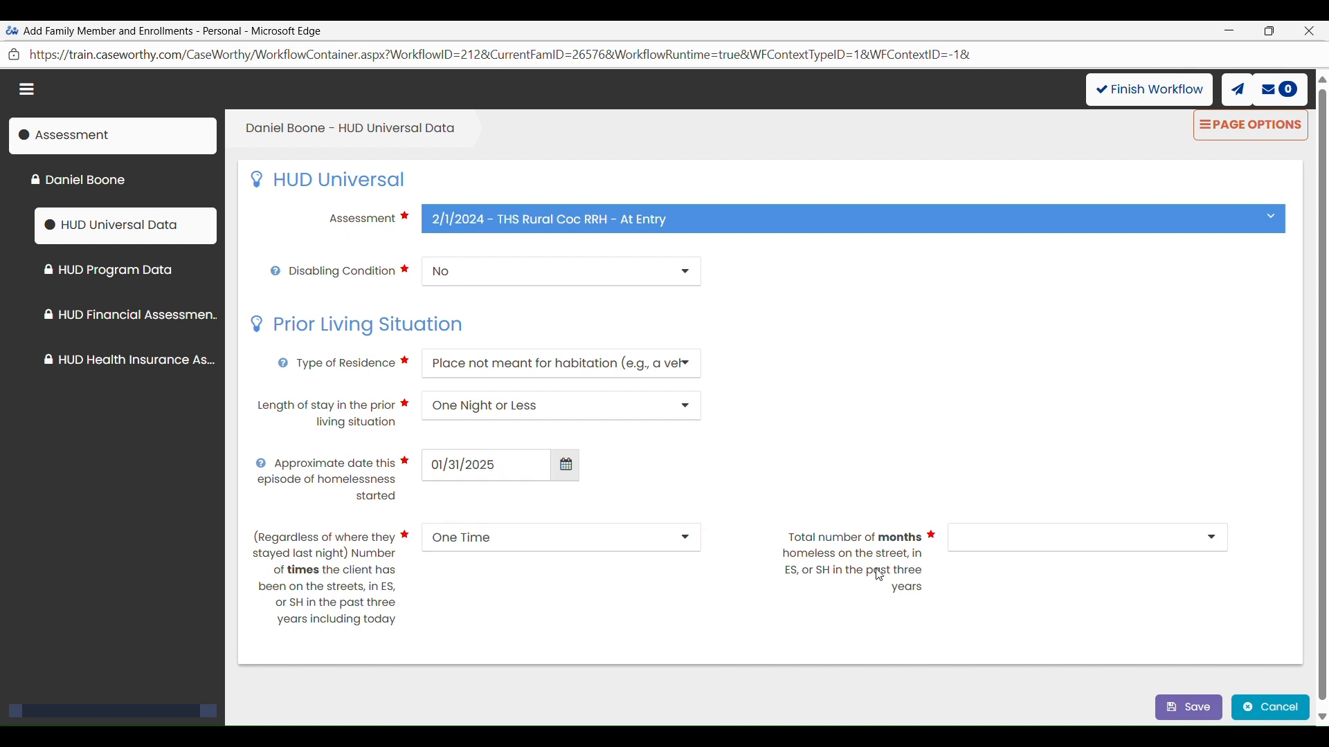
{"action": "left_click", "coordinate": [1014, 554]}
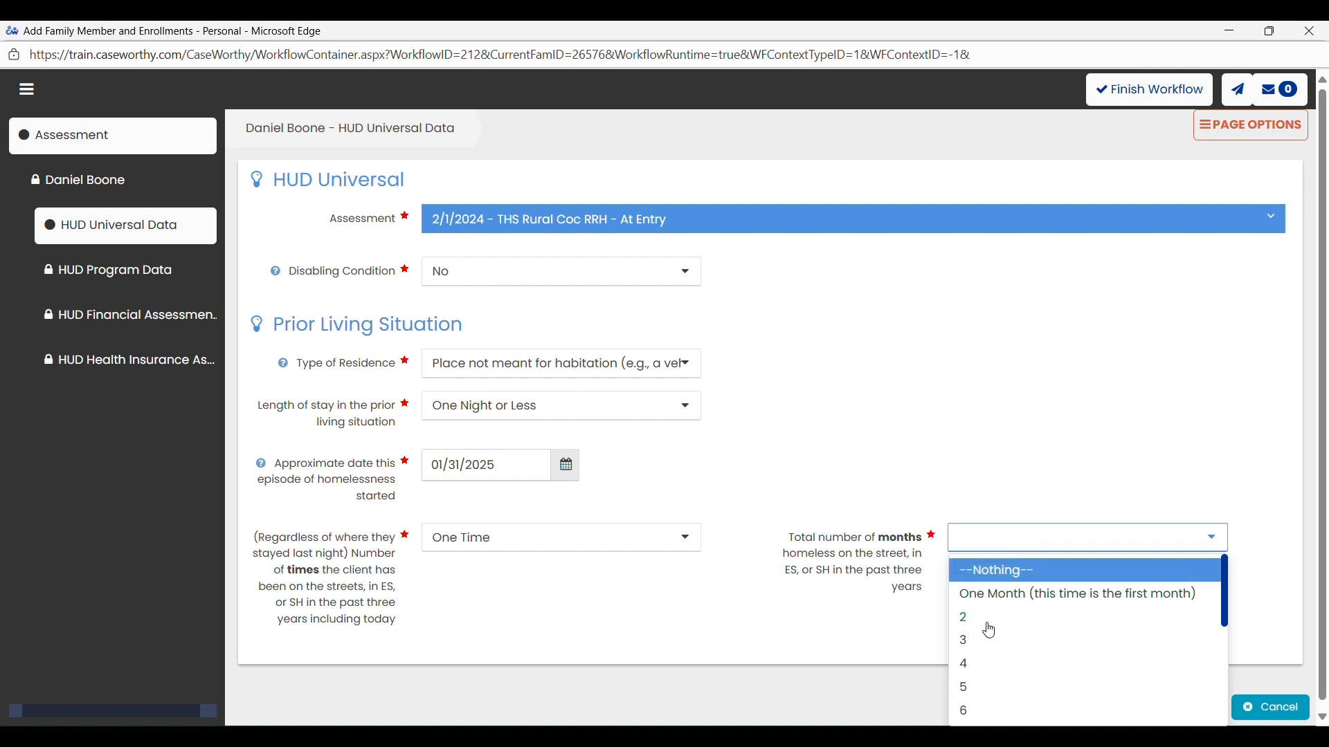
{"action": "left_click", "coordinate": [967, 618]}
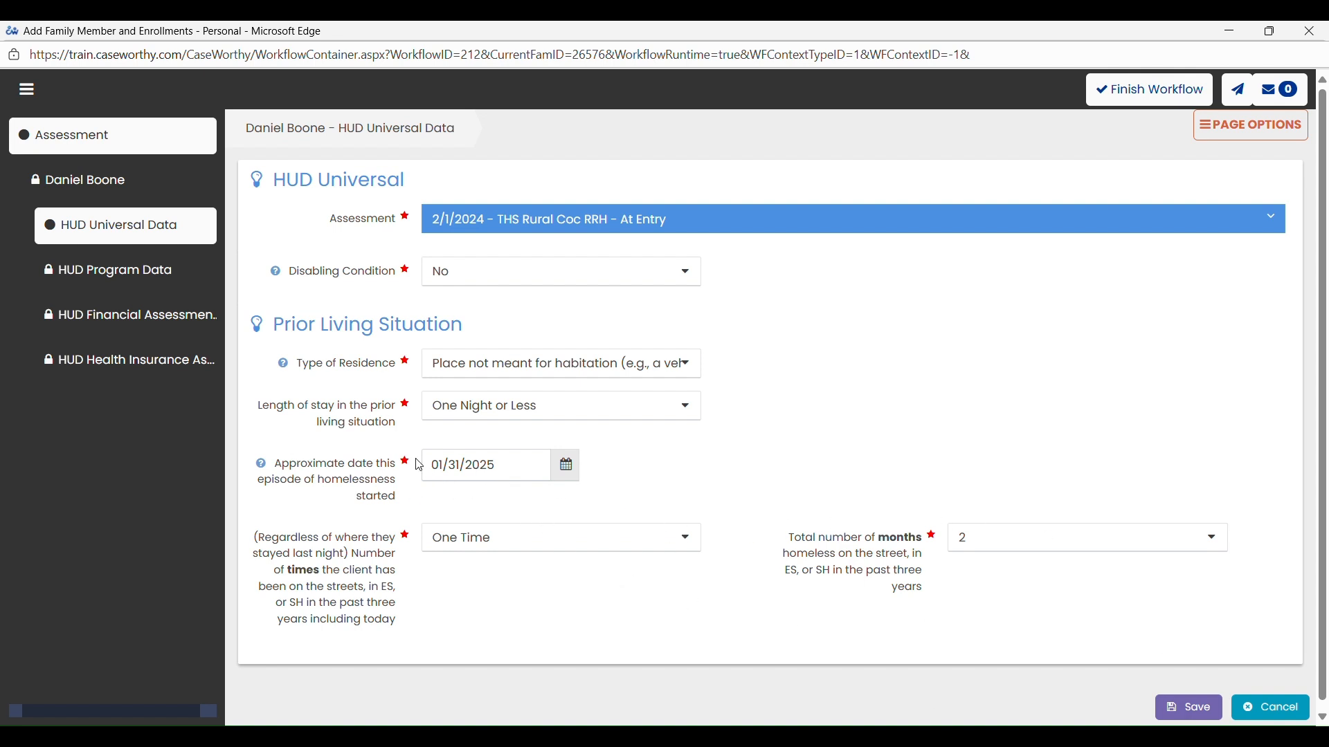
{"action": "left_click", "coordinate": [1189, 707]}
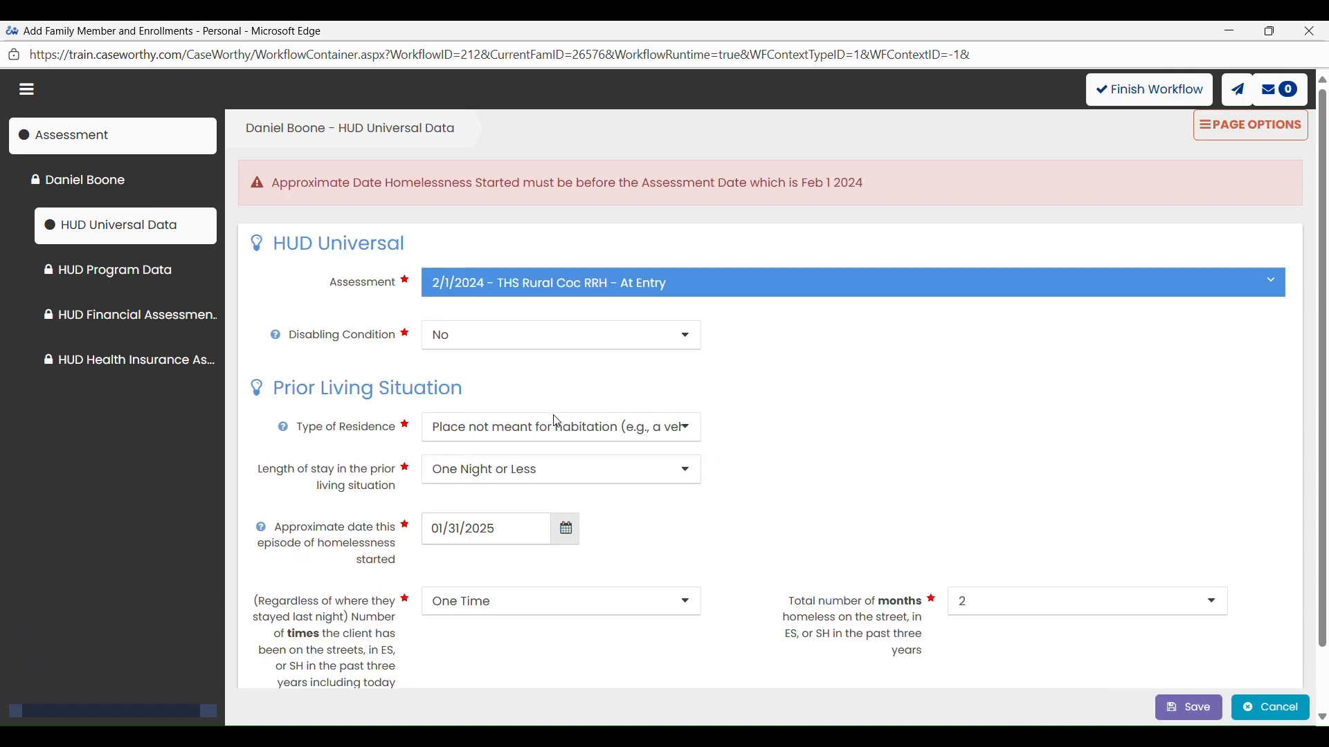
- Correct the THS Rural Coc RRH At Entry assessment date to 02/01/2025 and save it
{"action": "scroll", "coordinate": [502, 418], "scroll_direction": "up", "scroll_amount": 2}
{"action": "left_click", "coordinate": [1272, 281]}
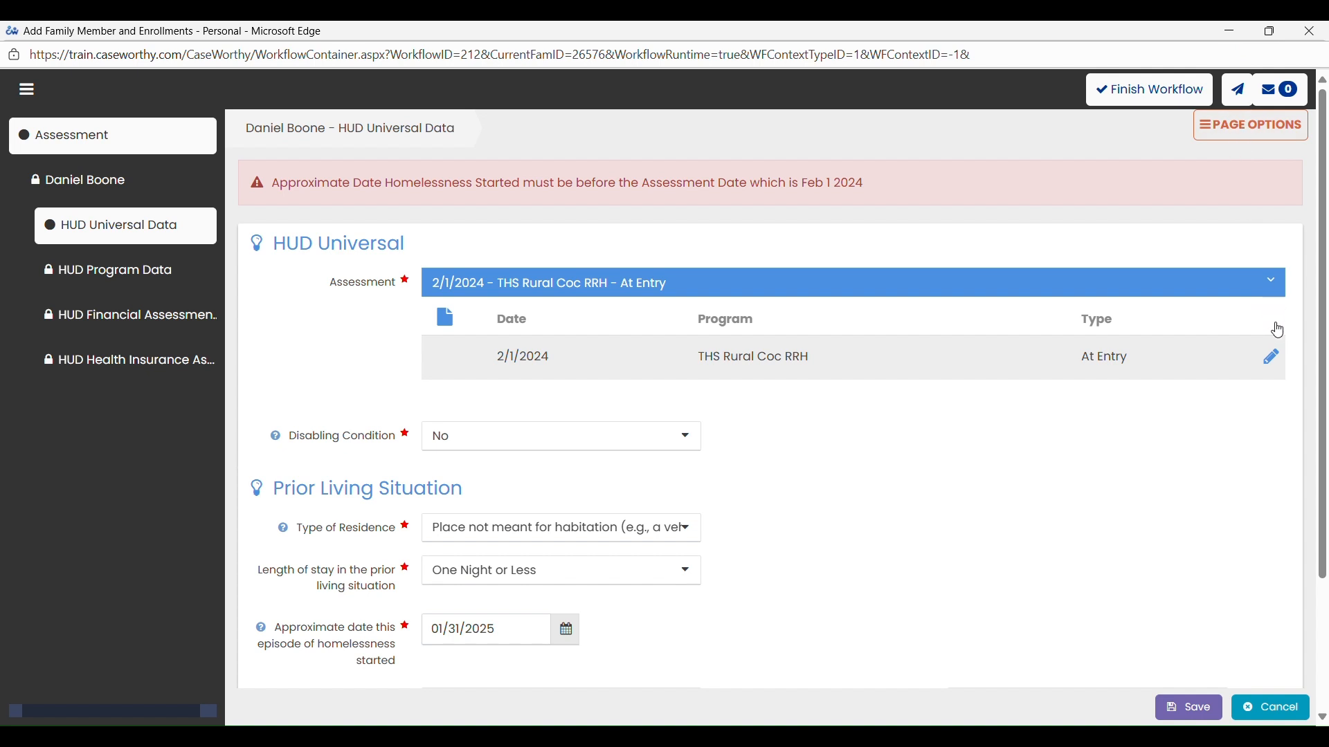
{"action": "left_click", "coordinate": [1272, 357]}
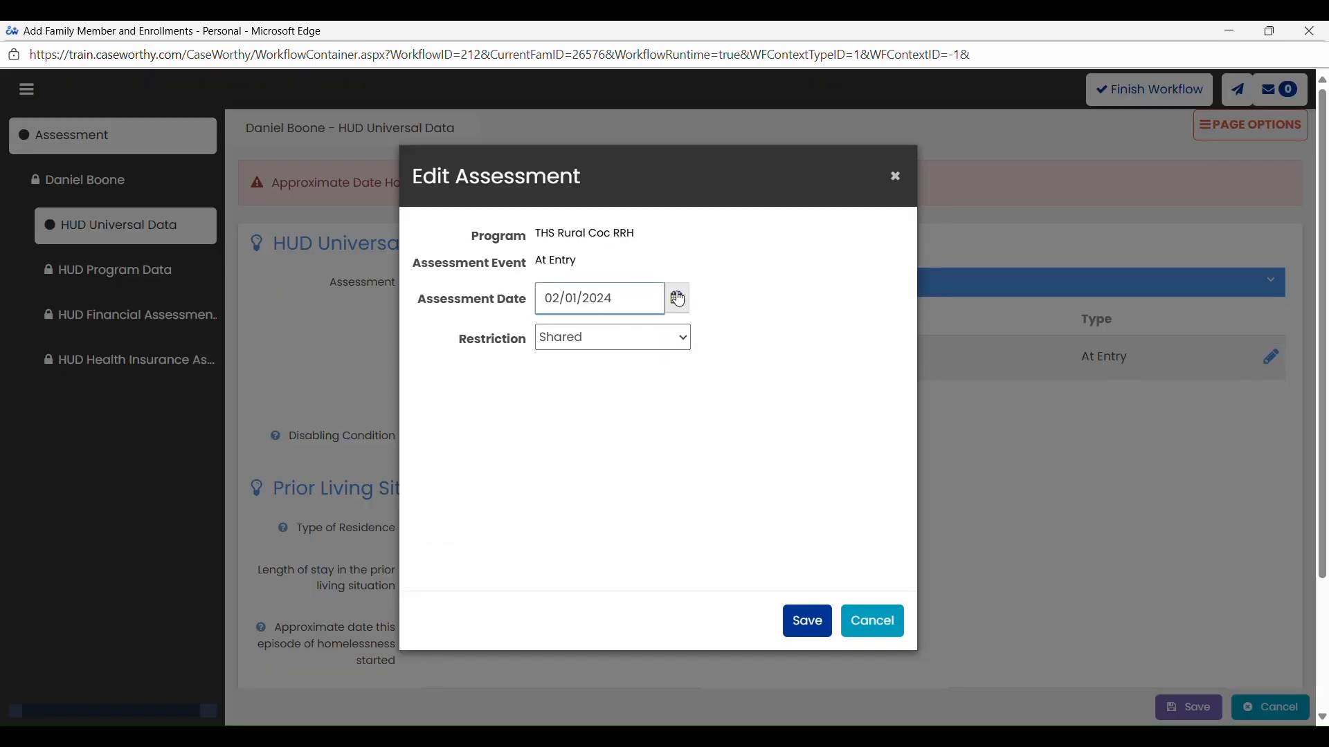
{"action": "type", "text": "5"}
{"action": "left_click", "coordinate": [807, 621]}
{"action": "left_click", "coordinate": [817, 159]}
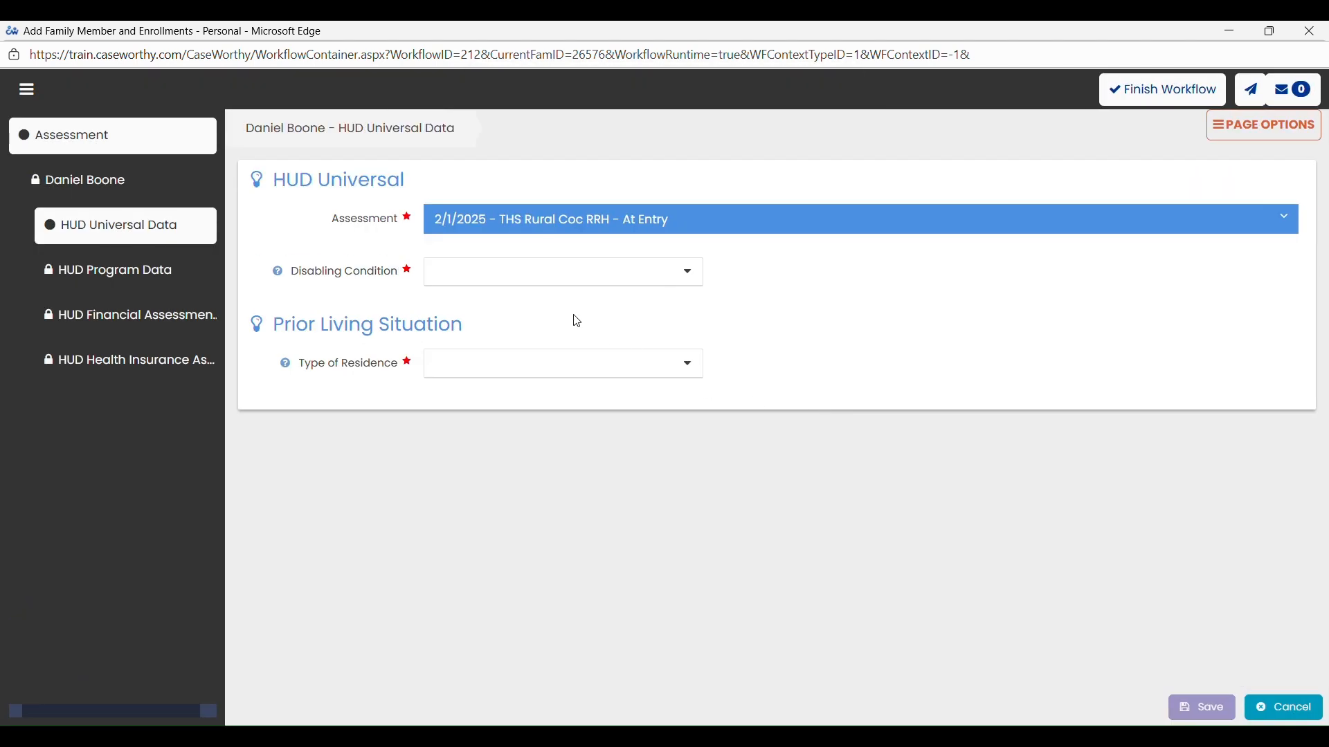
- Answer No for Disabling Condition, choose Place not meant for habitation as residence, and One Night or Less as length of stay
{"action": "left_click", "coordinate": [566, 276]}
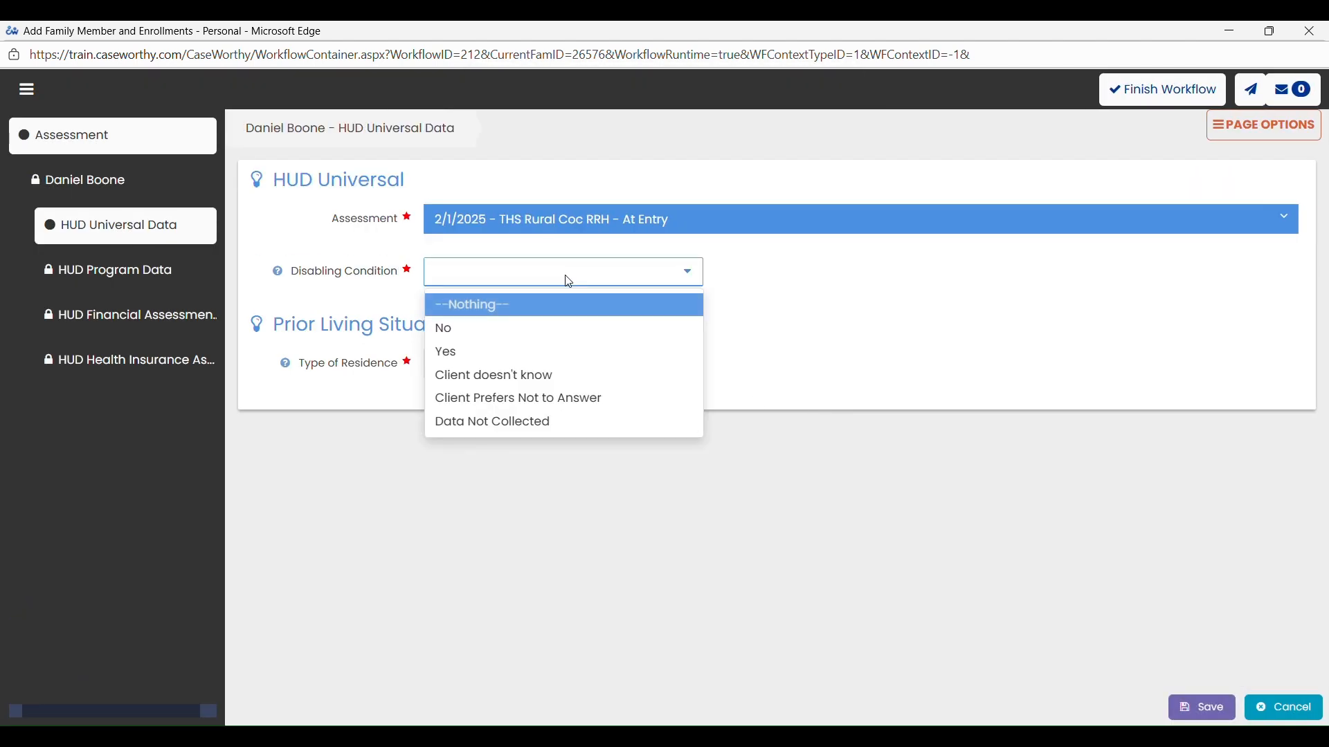
{"action": "left_click", "coordinate": [517, 333]}
{"action": "left_click", "coordinate": [490, 375]}
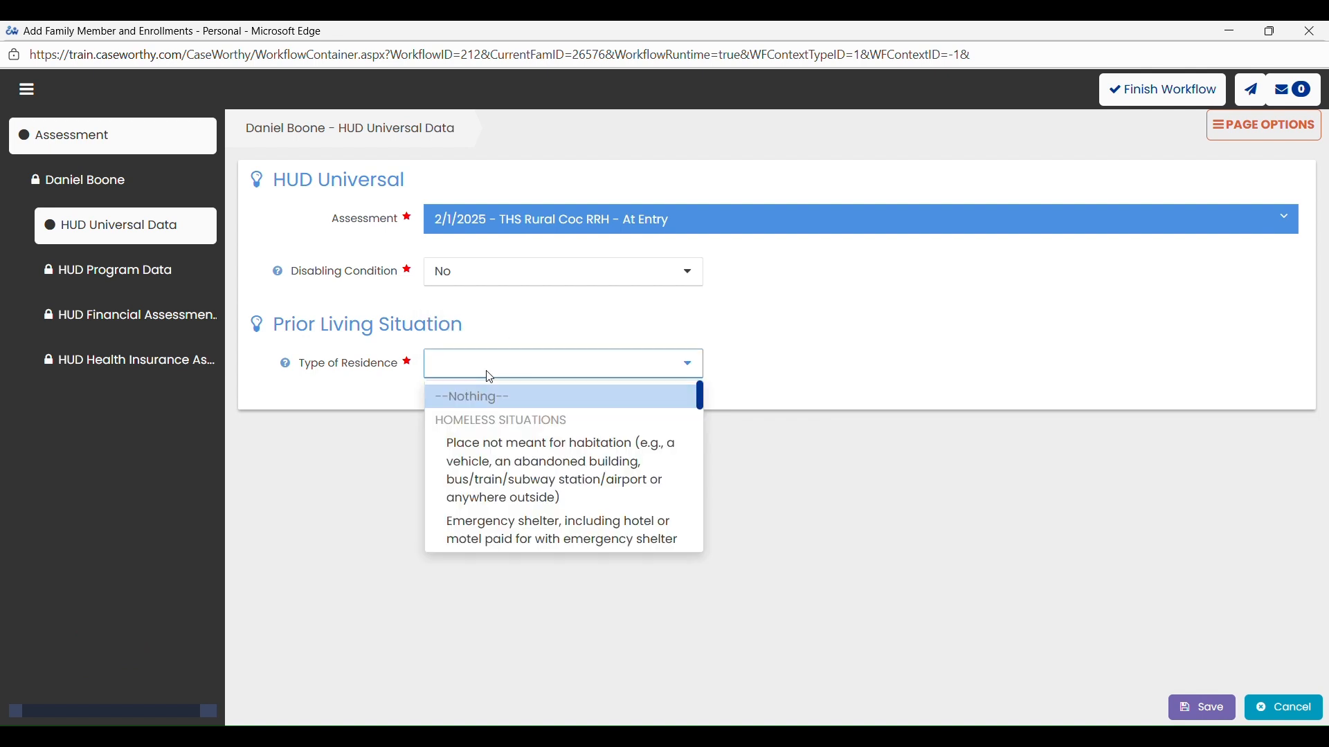
{"action": "left_click", "coordinate": [524, 454]}
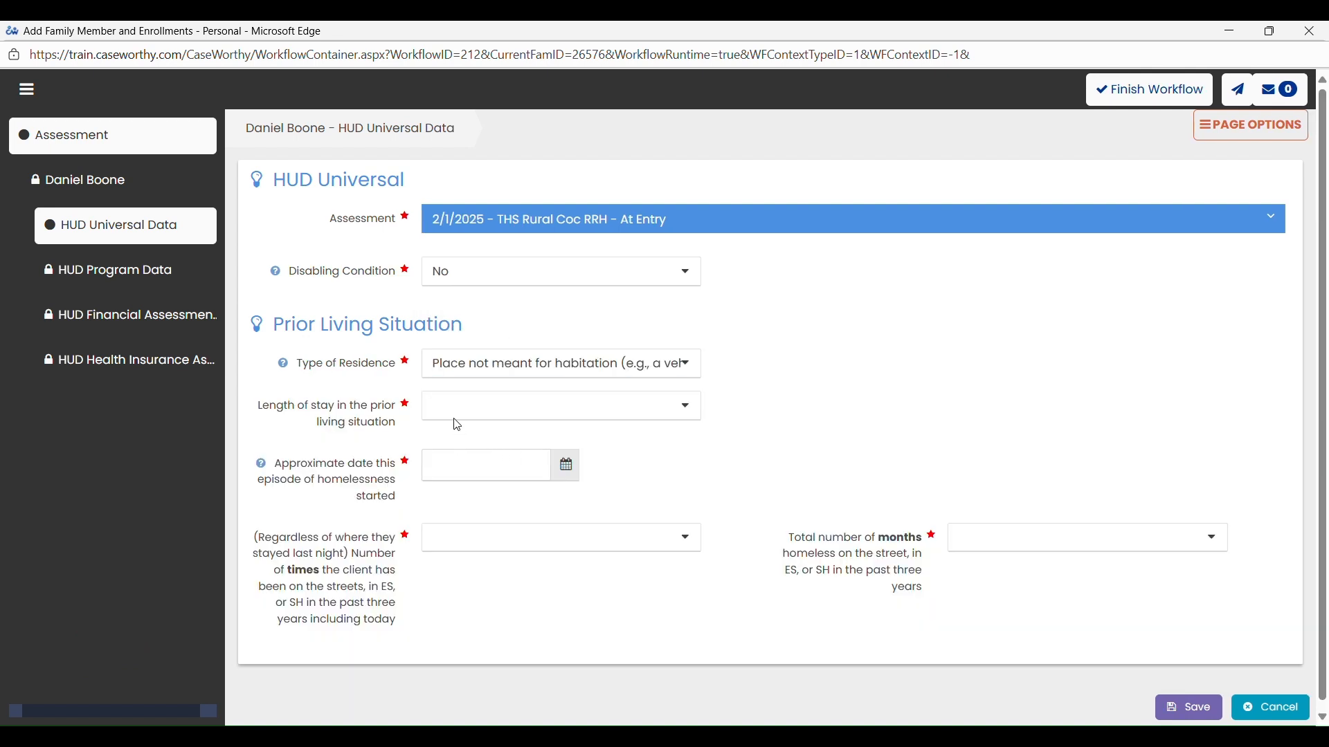
{"action": "left_click", "coordinate": [457, 415]}
{"action": "left_click", "coordinate": [457, 459]}
- Enter homelessness start date 01/31/2025, One Time on the streets and 2 months homeless, and save the HUD Universal Data
{"action": "left_click", "coordinate": [446, 476]}
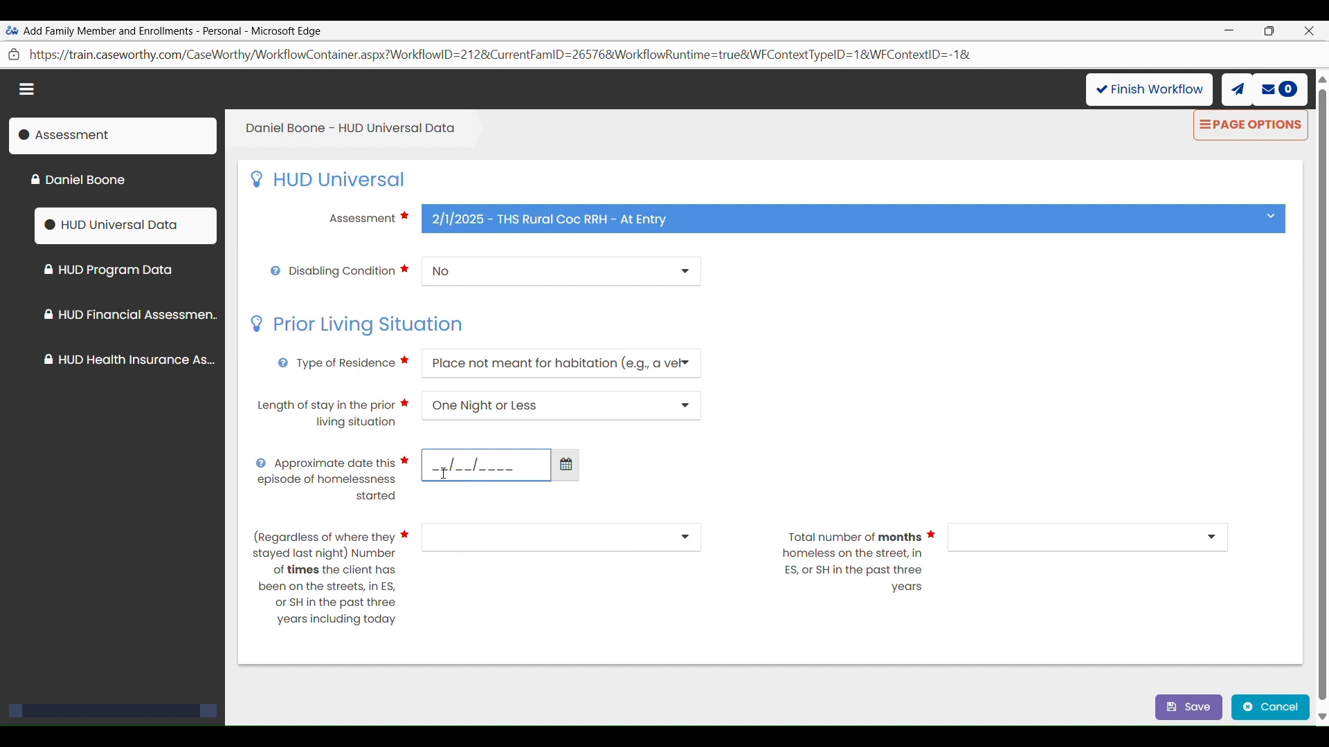
{"action": "type", "text": "01312025"}
{"action": "left_click", "coordinate": [521, 537]}
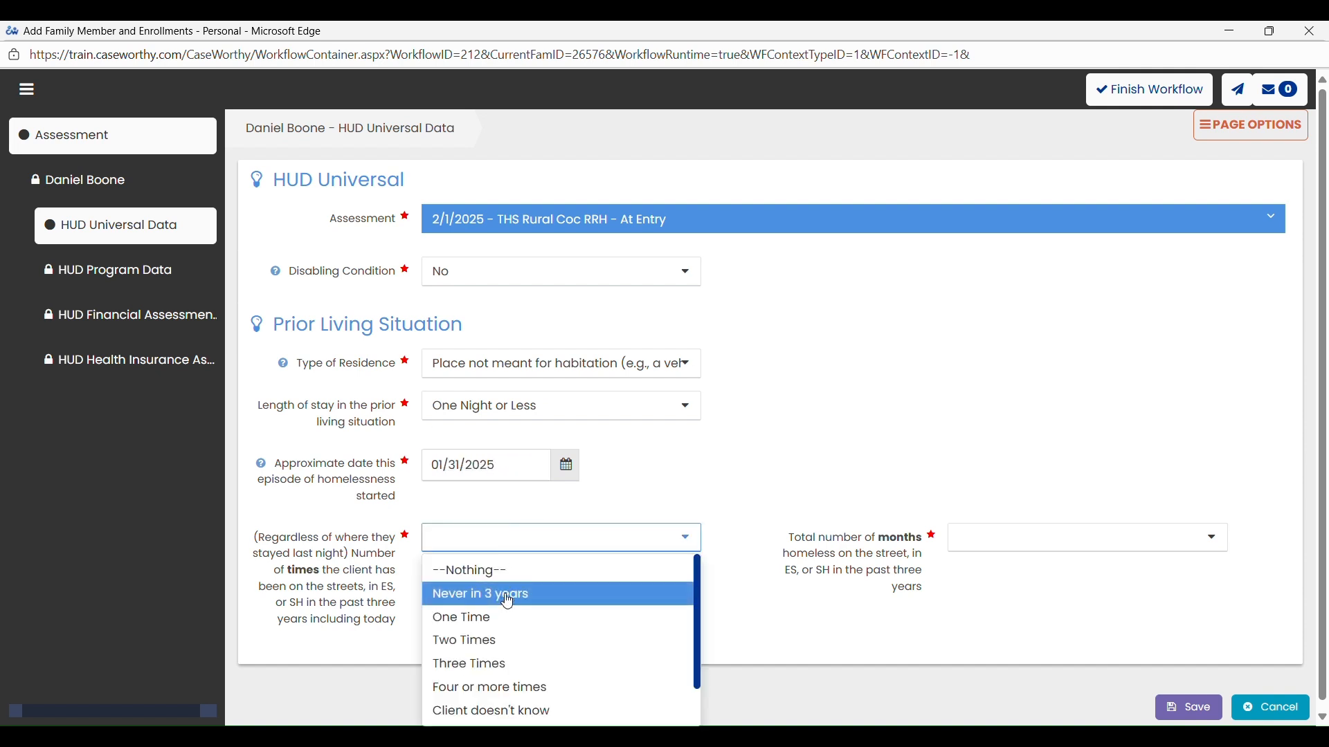
{"action": "left_click", "coordinate": [481, 615]}
{"action": "left_click", "coordinate": [1094, 538]}
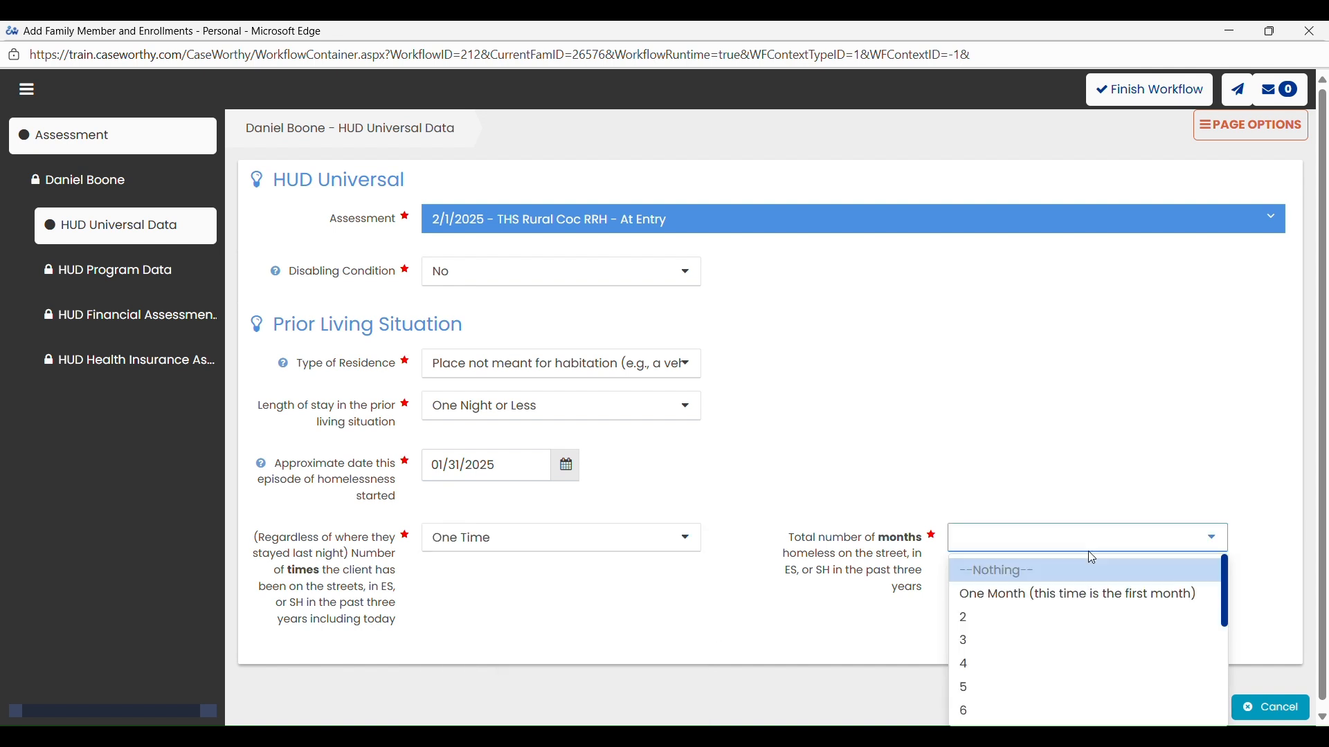
{"action": "left_click", "coordinate": [1014, 615]}
{"action": "left_click", "coordinate": [1189, 708]}
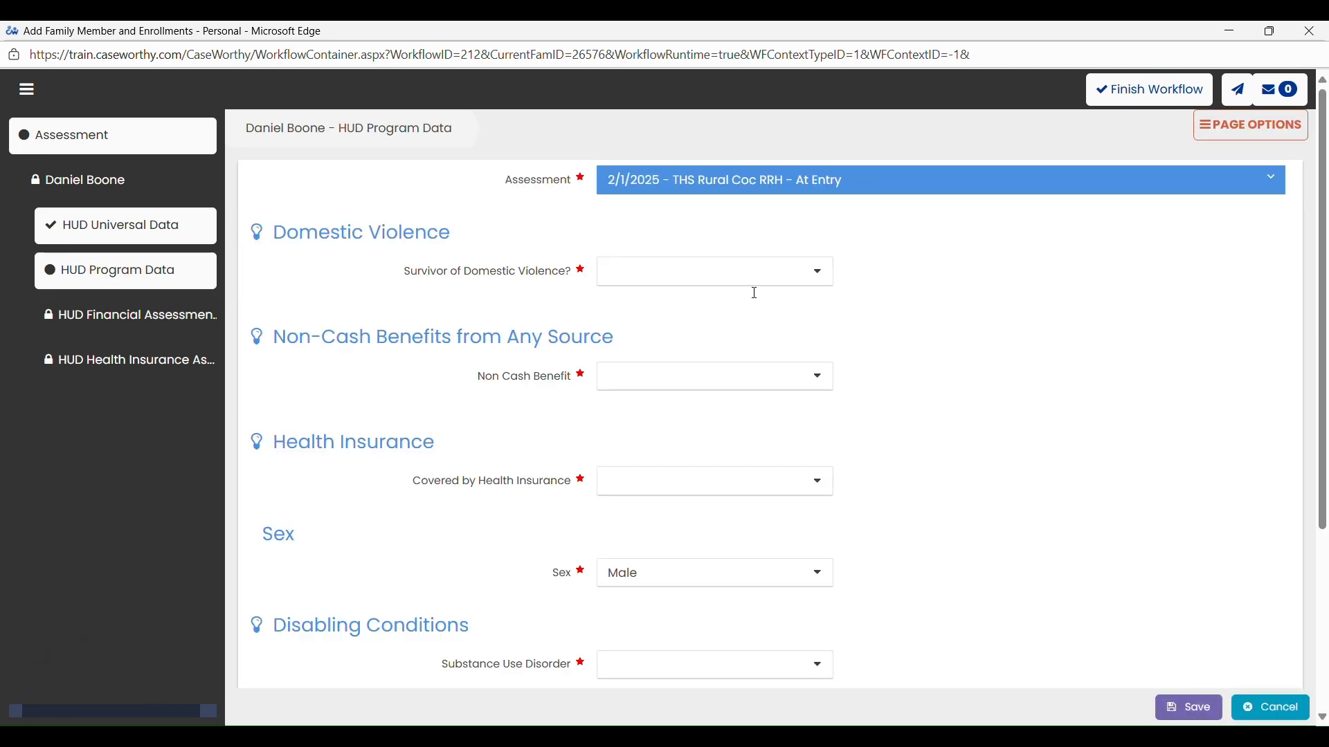
- Answer No for Survivor of Domestic Violence, Non Cash Benefit and Covered by Health Insurance in the HUD Program Data
{"action": "left_click", "coordinate": [751, 277]}
{"action": "left_click", "coordinate": [676, 329]}
{"action": "left_click", "coordinate": [649, 387]}
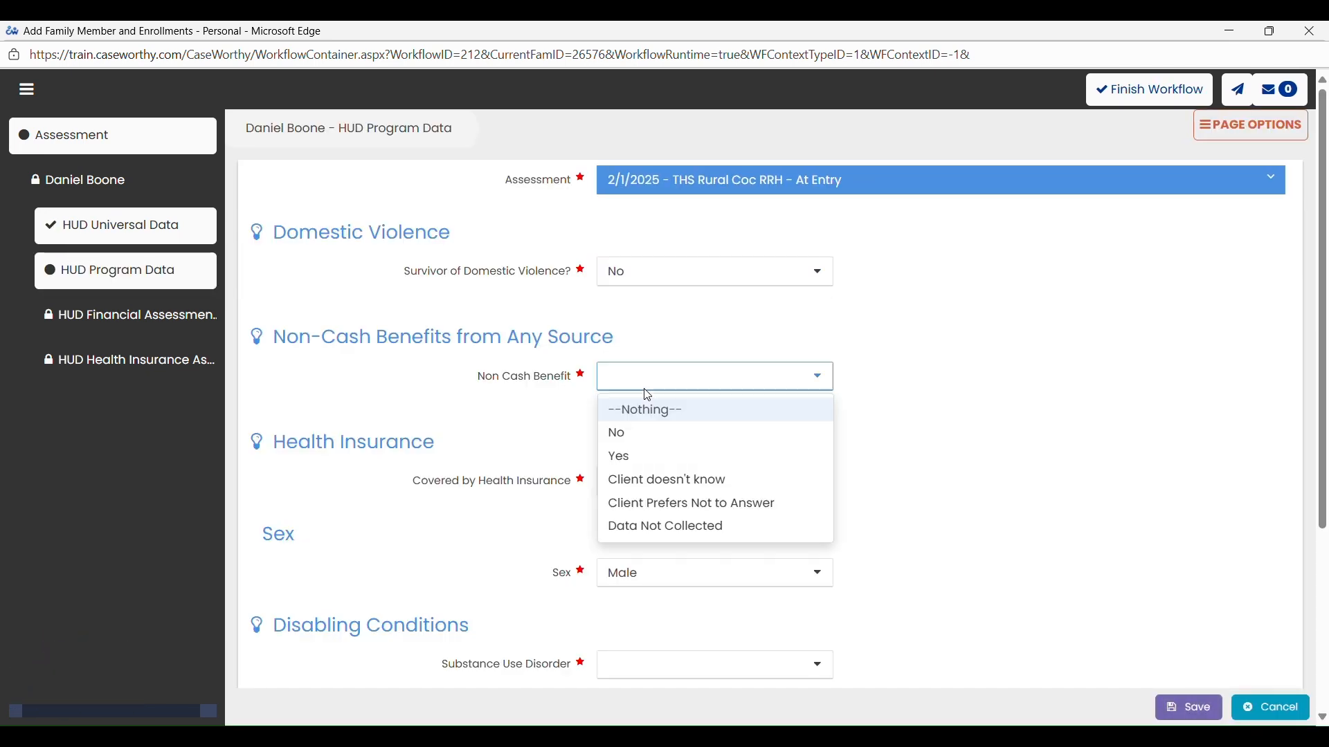
{"action": "left_click", "coordinate": [635, 436]}
{"action": "left_click", "coordinate": [644, 484]}
{"action": "left_click", "coordinate": [624, 536]}
- Answer No for Substance Use Disorder, Mental Health Disorder and Developmental Disability in the HUD Program Data
{"action": "scroll", "coordinate": [621, 548], "scroll_direction": "down", "scroll_amount": 4}
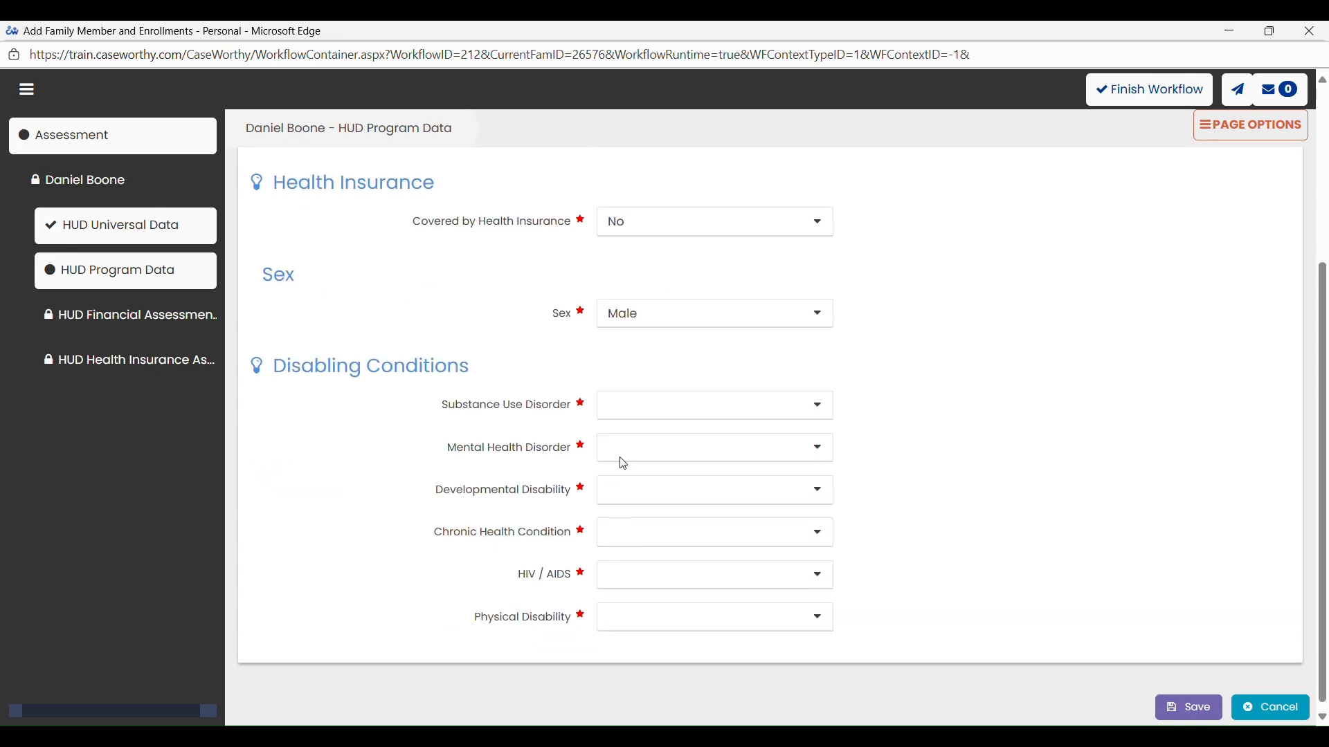
{"action": "left_click", "coordinate": [623, 407]}
{"action": "left_click", "coordinate": [623, 459]}
{"action": "left_click", "coordinate": [623, 451]}
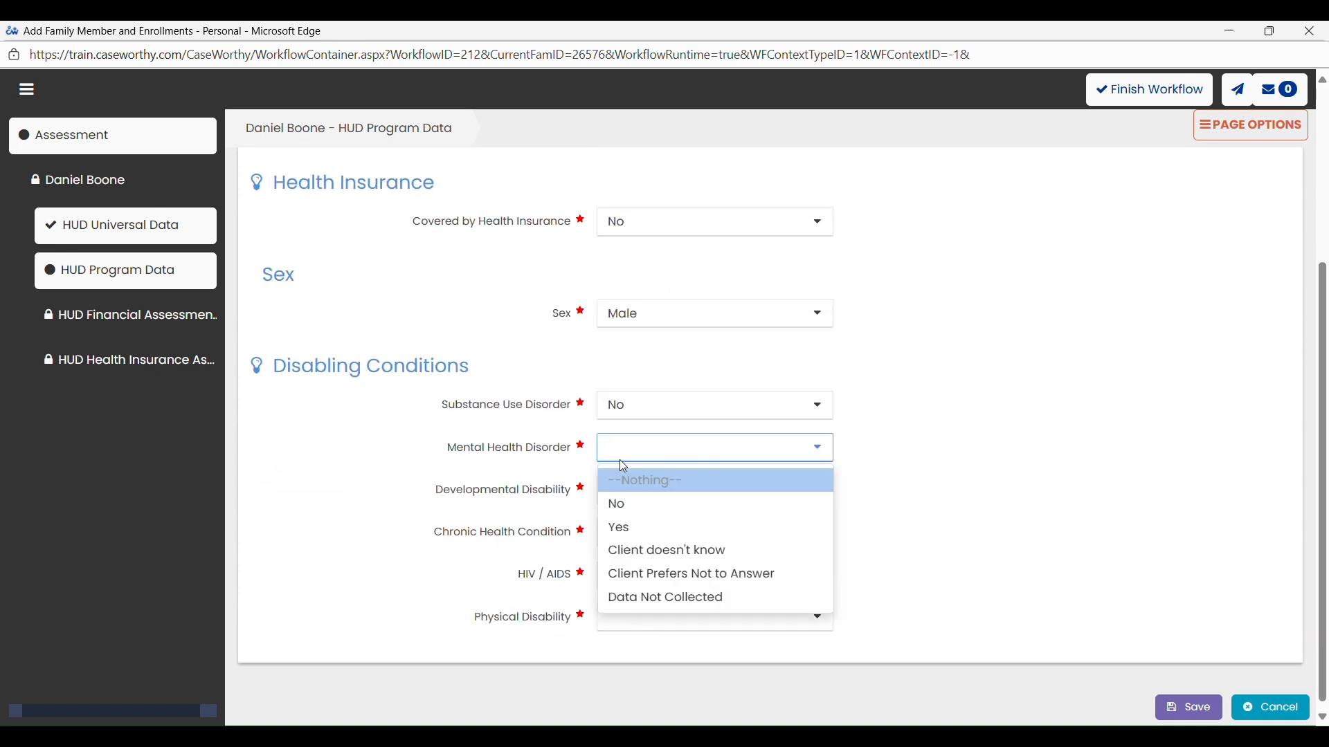
{"action": "left_click", "coordinate": [619, 504]}
{"action": "left_click", "coordinate": [622, 498]}
{"action": "left_click", "coordinate": [618, 547]}
- Answer No for Chronic Health Condition, HIV / AIDS and Physical Disability, and save the HUD Program Data
{"action": "left_click", "coordinate": [620, 543]}
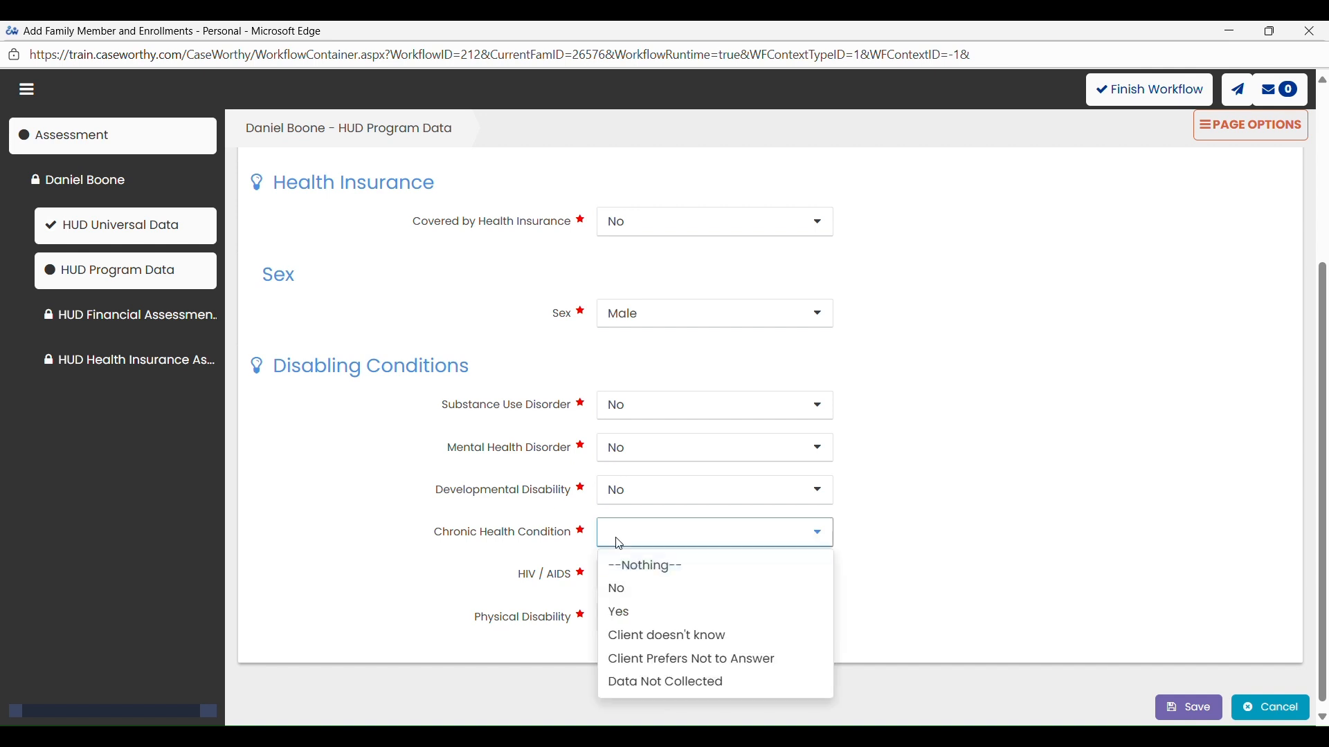
{"action": "left_click", "coordinate": [618, 588]}
{"action": "left_click", "coordinate": [624, 579]}
{"action": "left_click", "coordinate": [645, 465]}
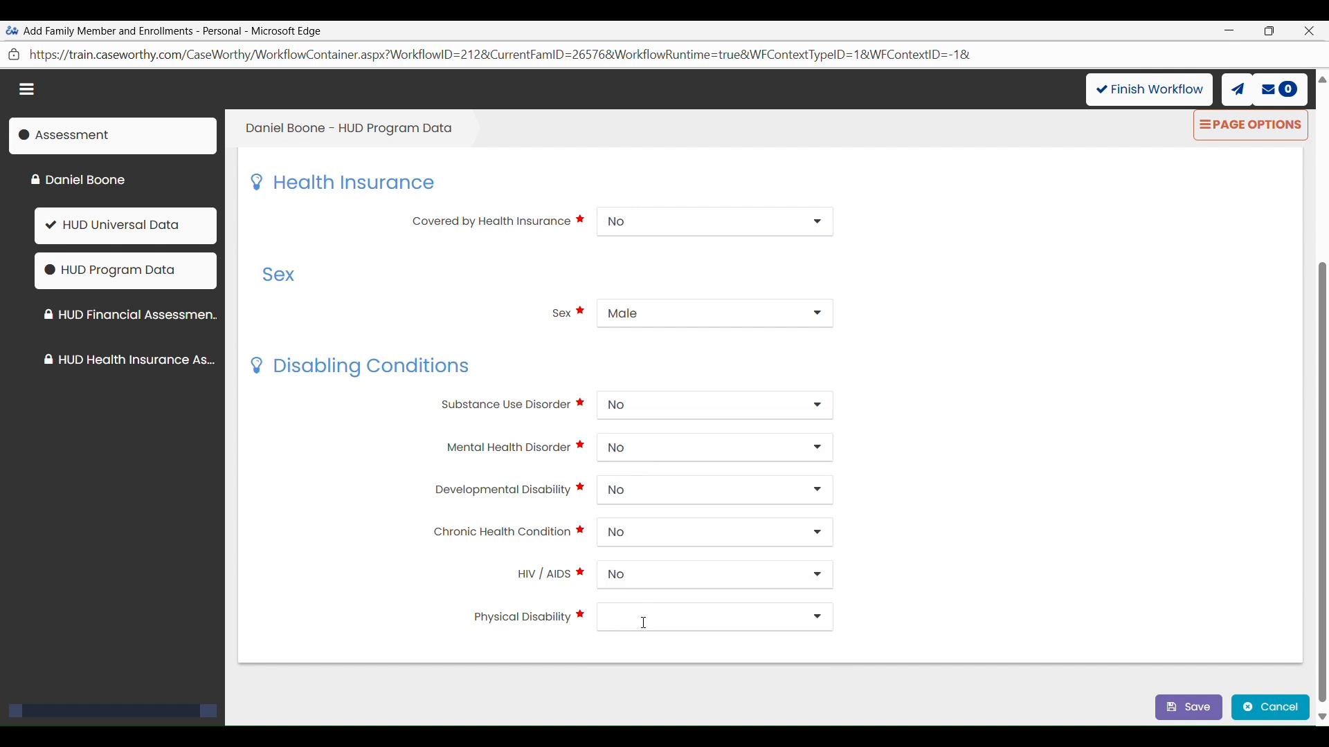
{"action": "left_click", "coordinate": [641, 620]}
{"action": "left_click", "coordinate": [659, 497]}
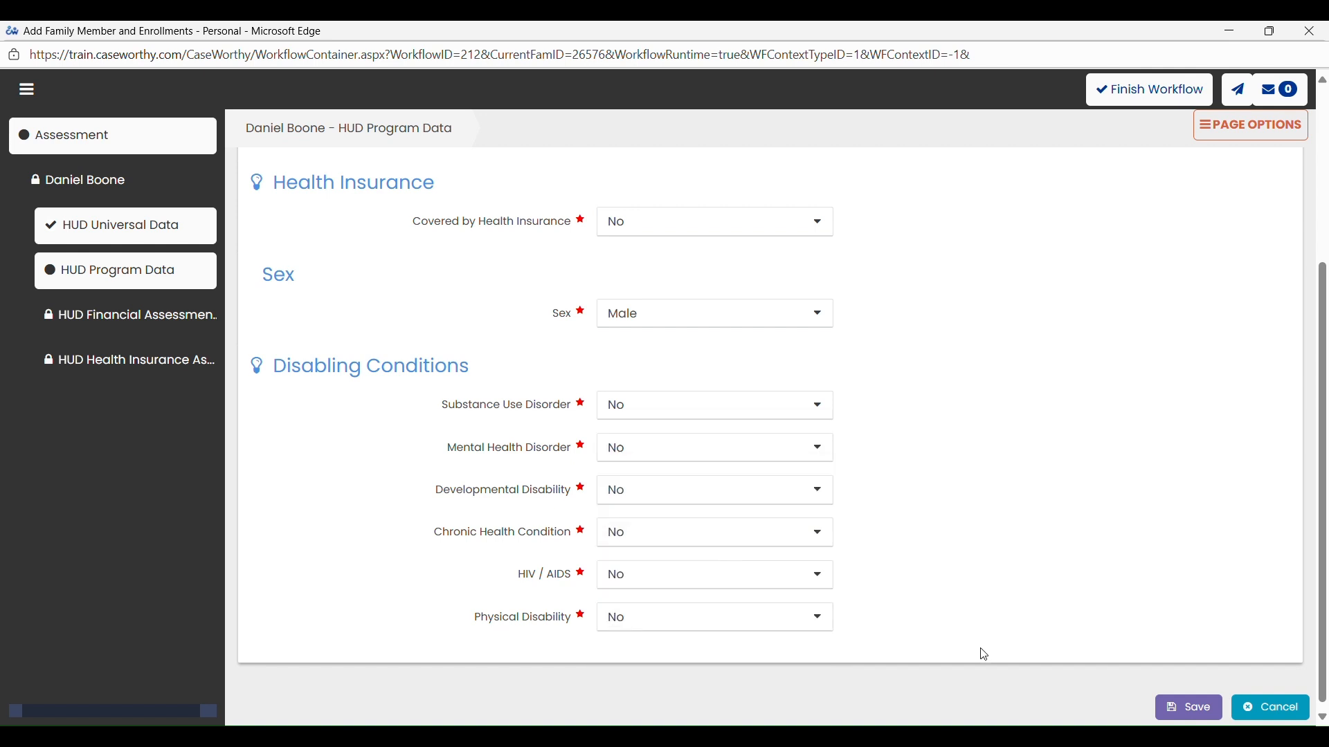
{"action": "left_click", "coordinate": [1160, 703]}
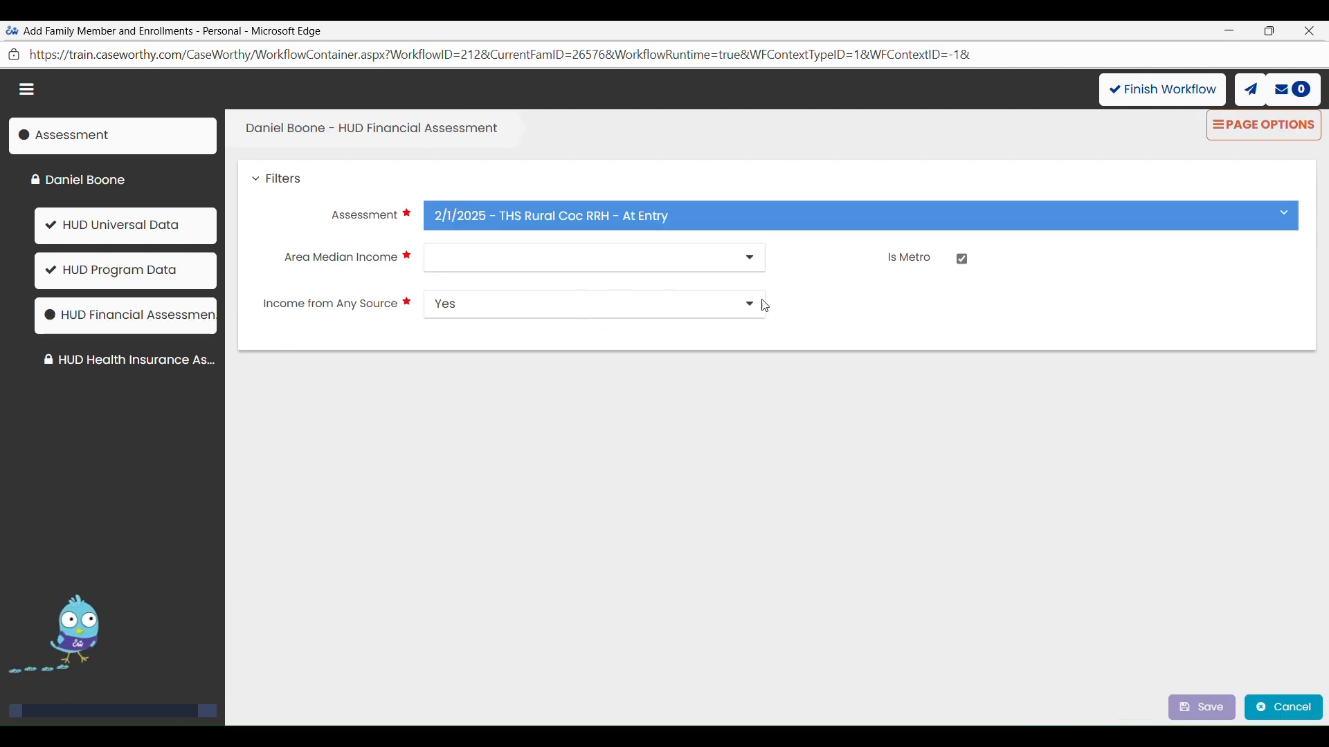
- Set Income from Any Source to No in the HUD Financial Assessment and save it as no income
{"action": "left_click", "coordinate": [661, 302]}
{"action": "left_click", "coordinate": [663, 357]}
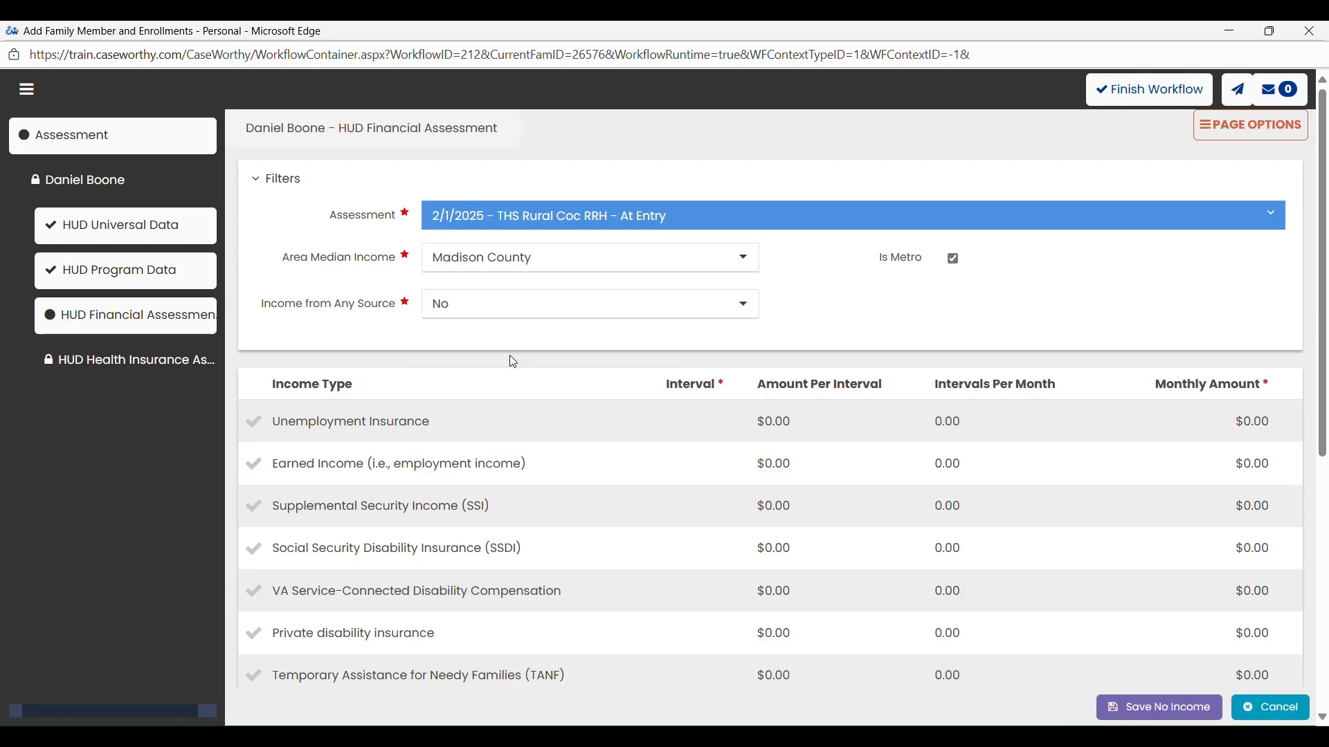
{"action": "left_click", "coordinate": [1146, 708]}
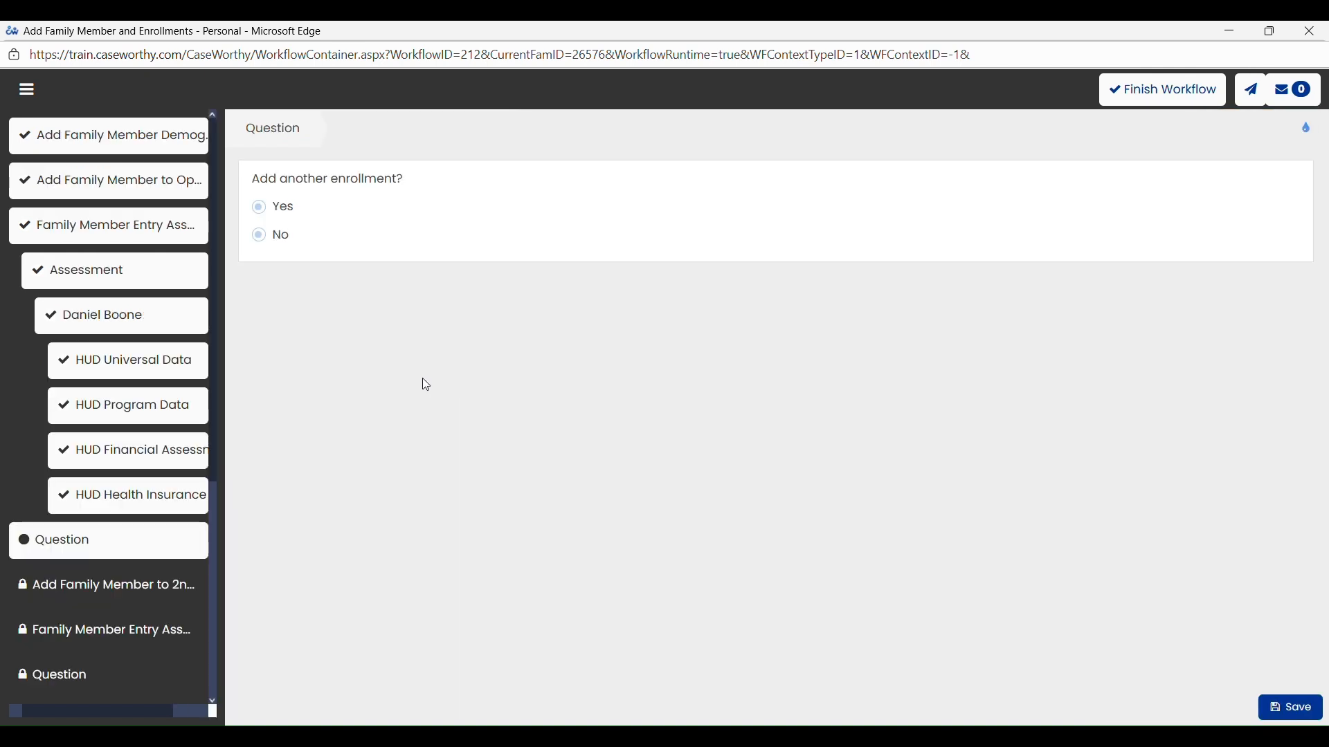
- Answer No to adding another enrollment for the family member and save the answer
{"action": "left_click", "coordinate": [262, 238]}
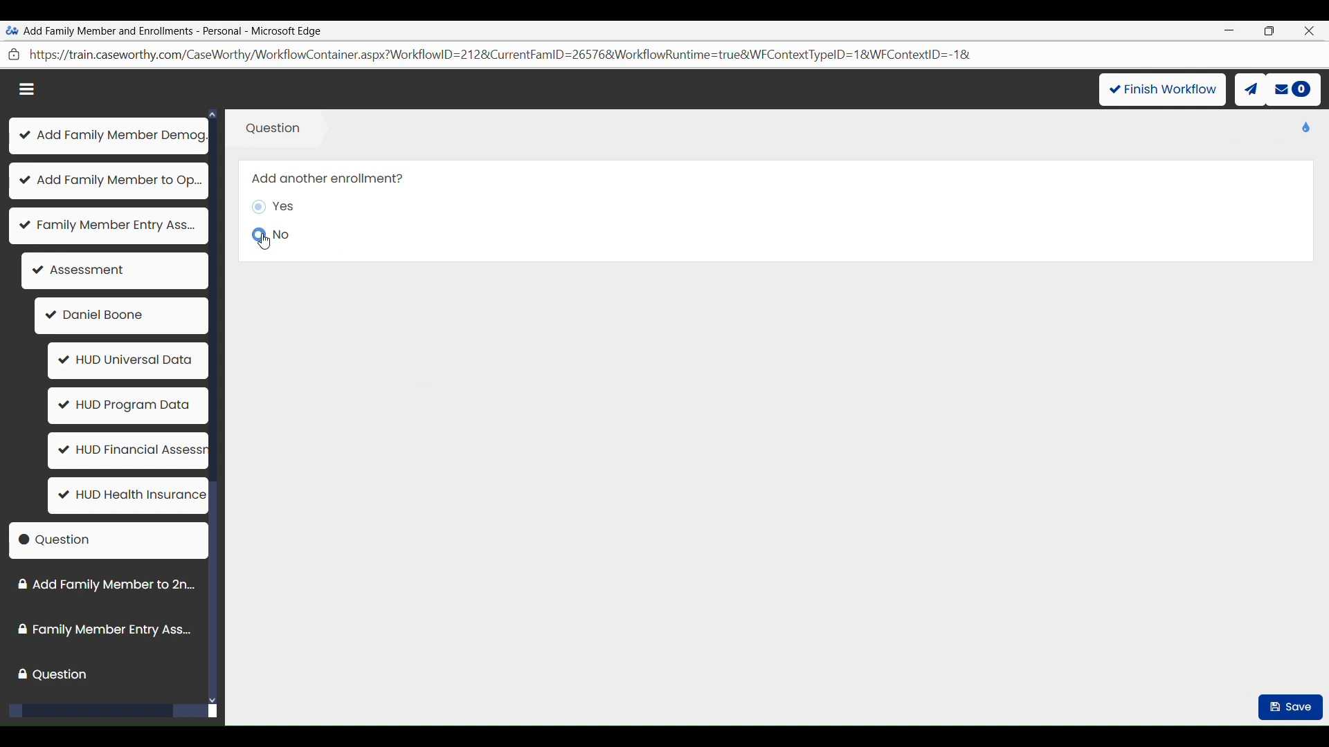
{"action": "left_click", "coordinate": [1313, 719]}
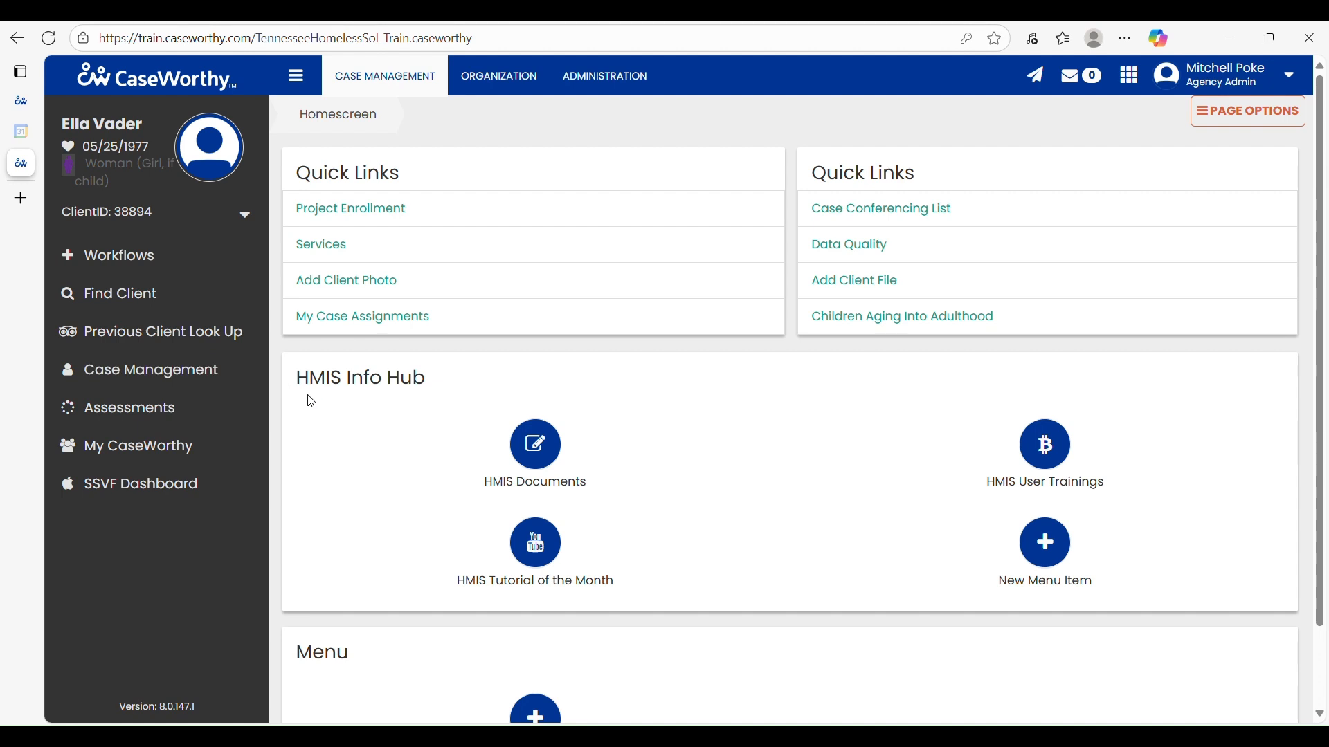
- Review the project entry dates of all members in the client's THS Rural Coc RRH enrollment, and return to the enrollment summary
{"action": "left_click", "coordinate": [342, 217]}
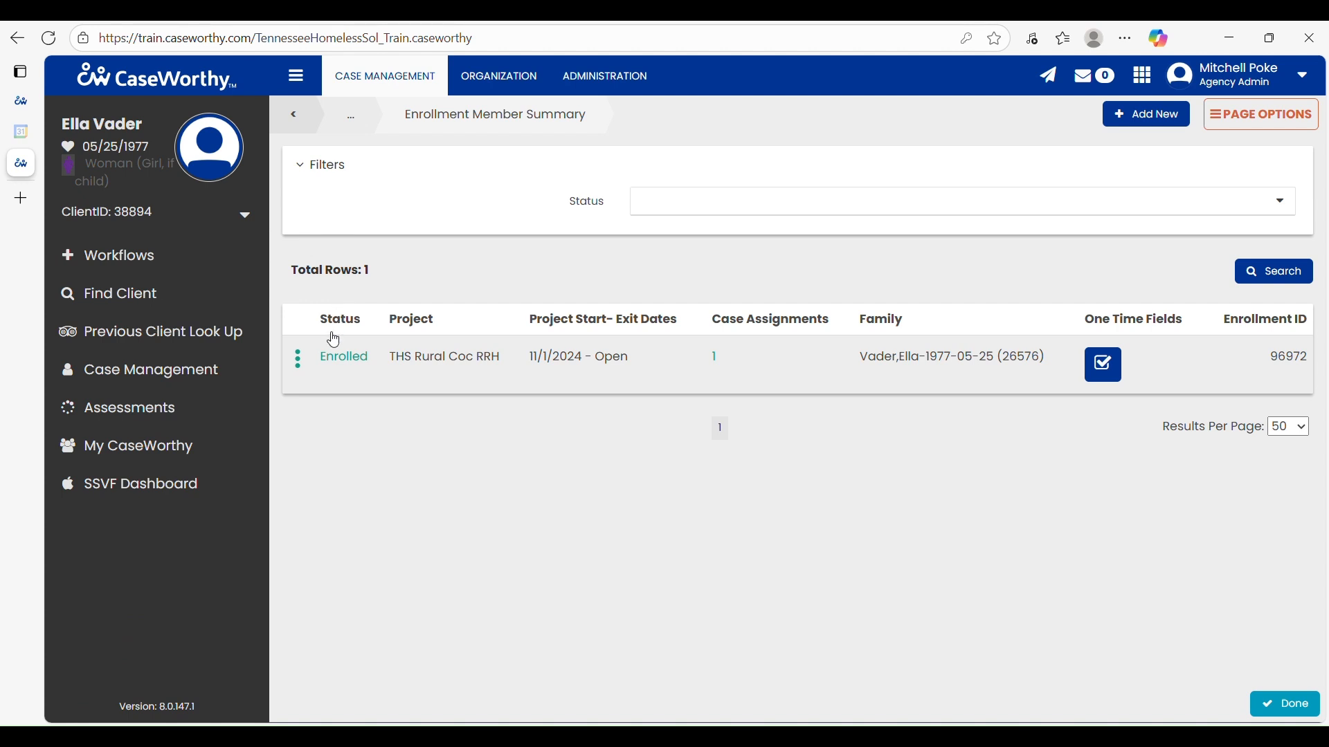
{"action": "left_click", "coordinate": [299, 361]}
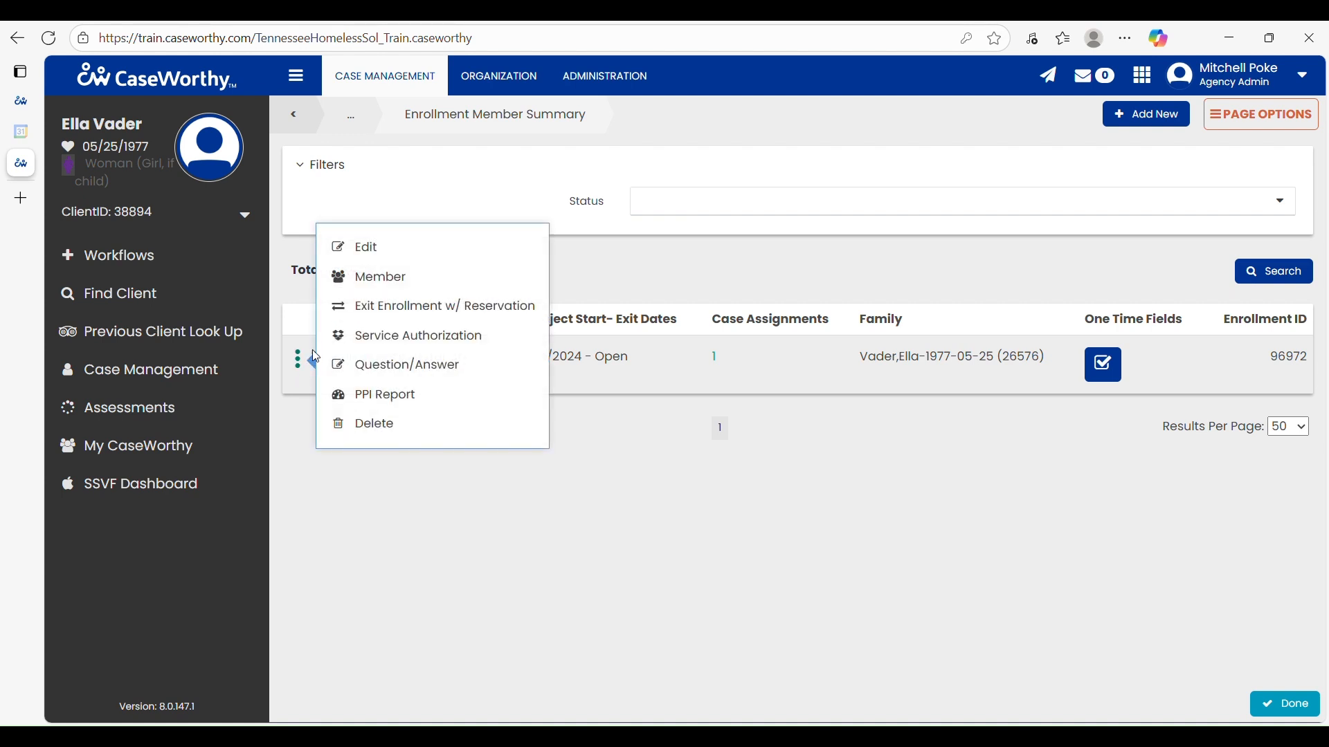
{"action": "left_click", "coordinate": [370, 278]}
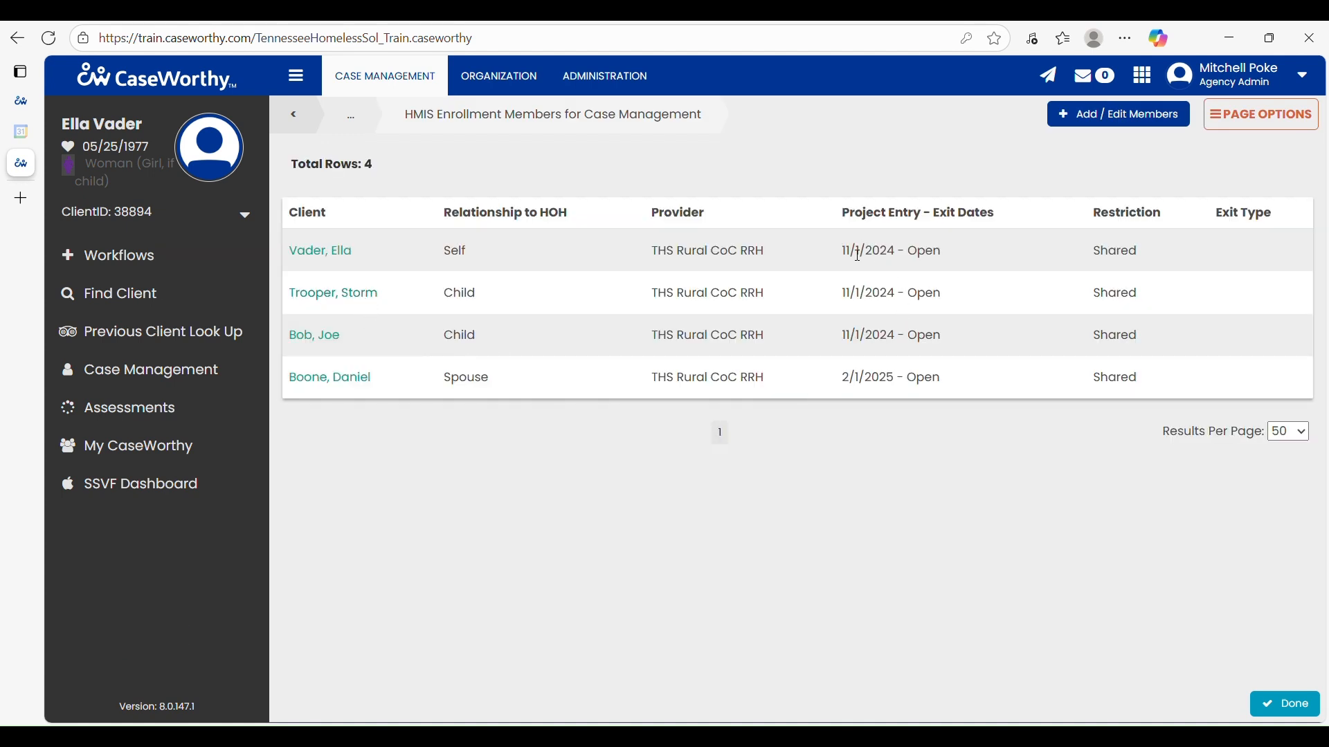
{"action": "left_click_drag", "start_coordinate": [845, 254], "coordinate": [866, 297]}
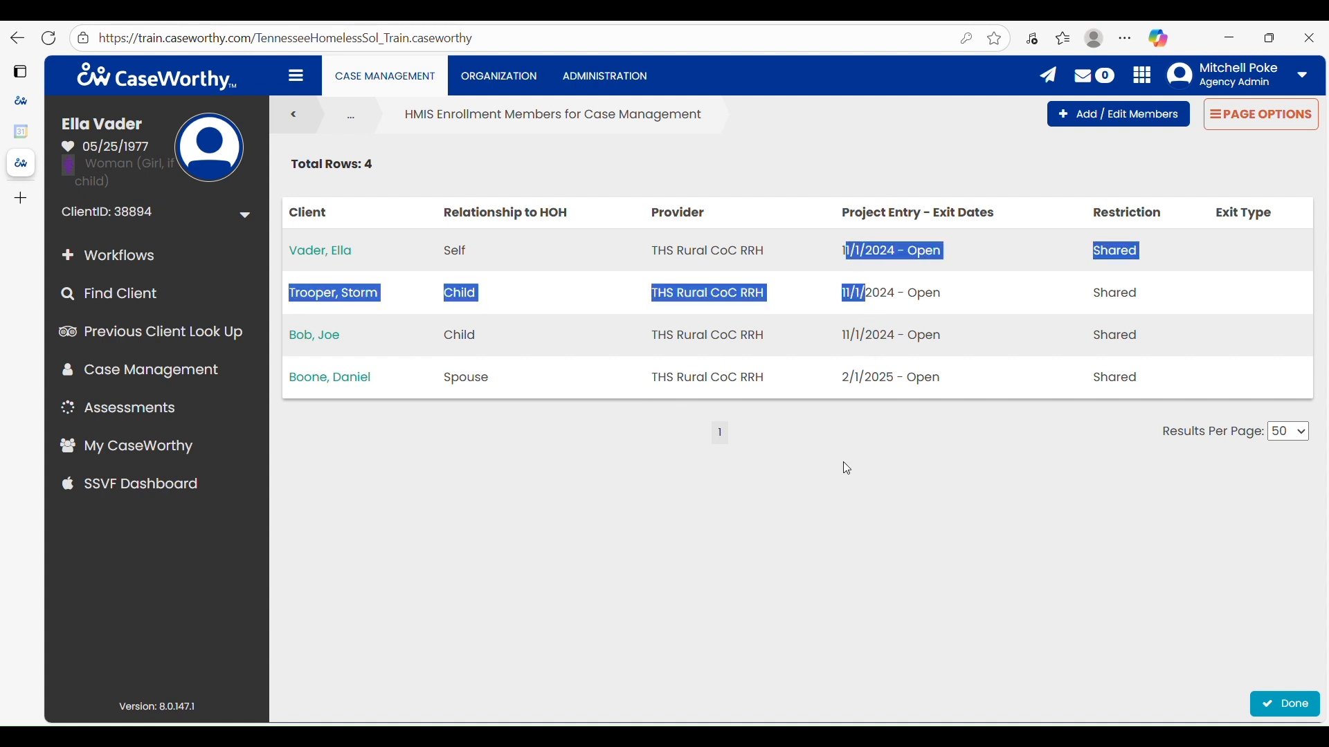
{"action": "left_click", "coordinate": [845, 467]}
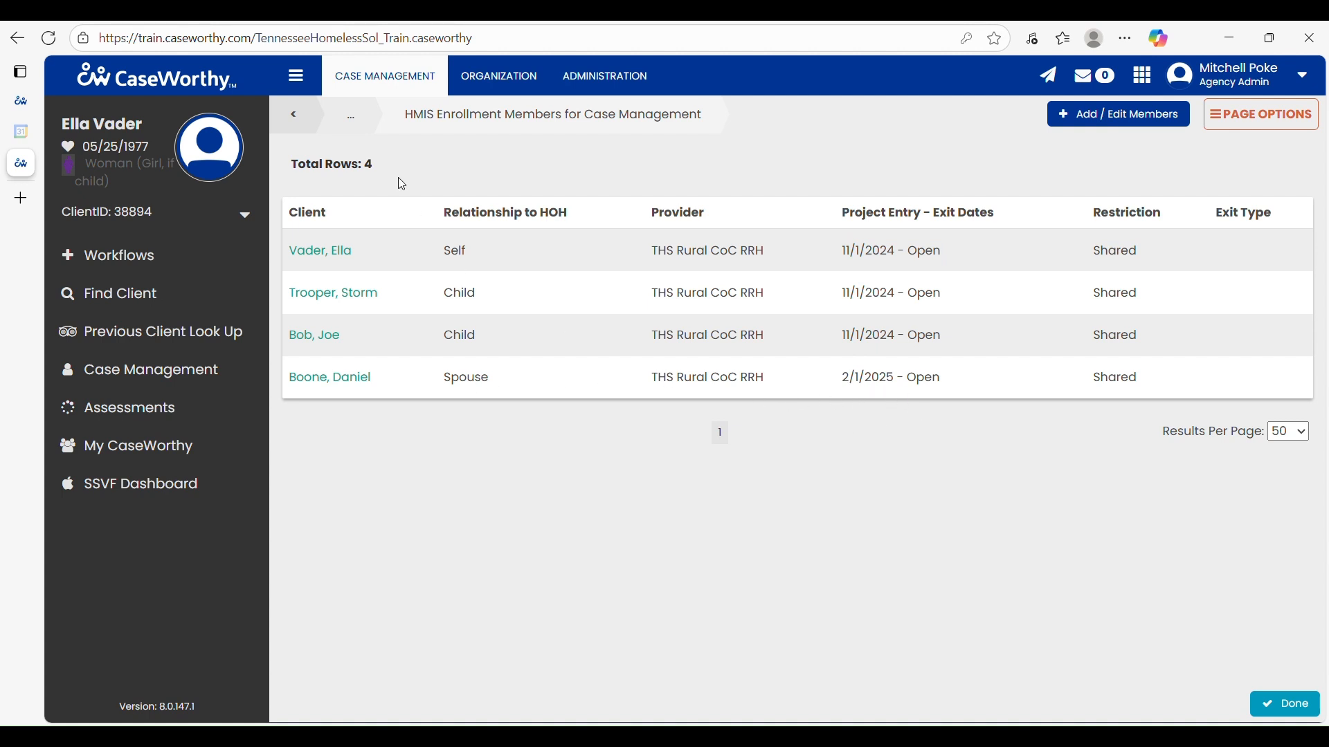
{"action": "left_click", "coordinate": [295, 117]}
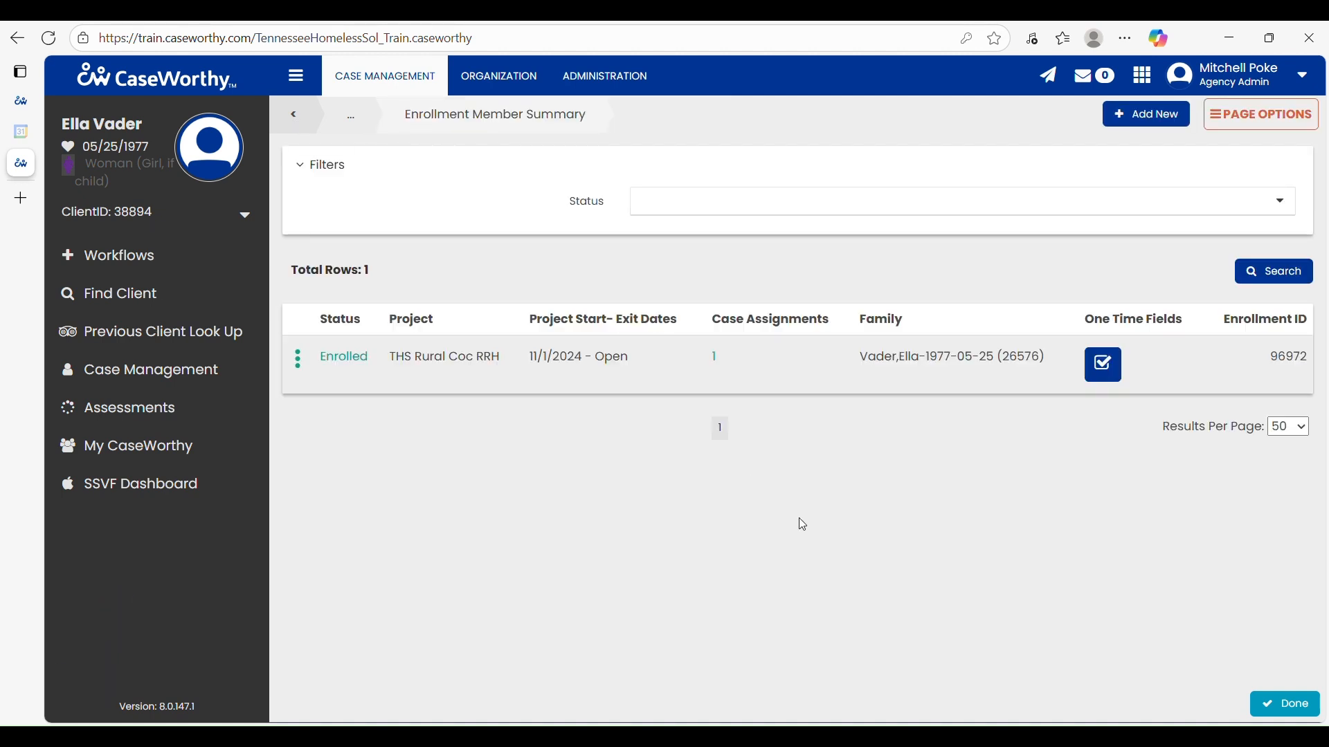